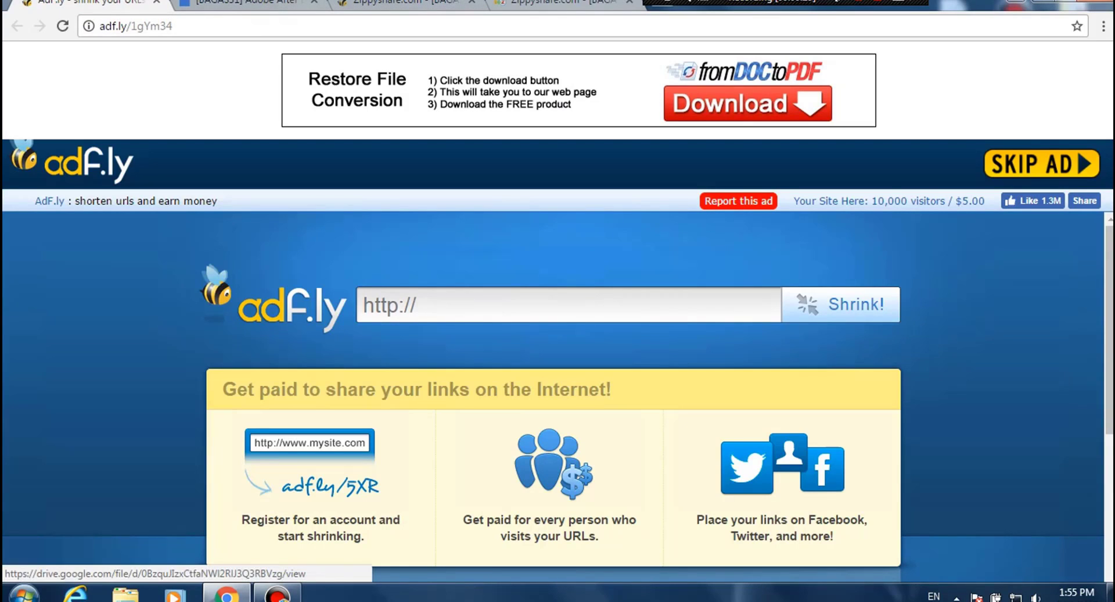
# Look over the open download pages: the Google Drive file, the adf.ly link and the Zippyshare patch page
pyautogui.click(247, 2)
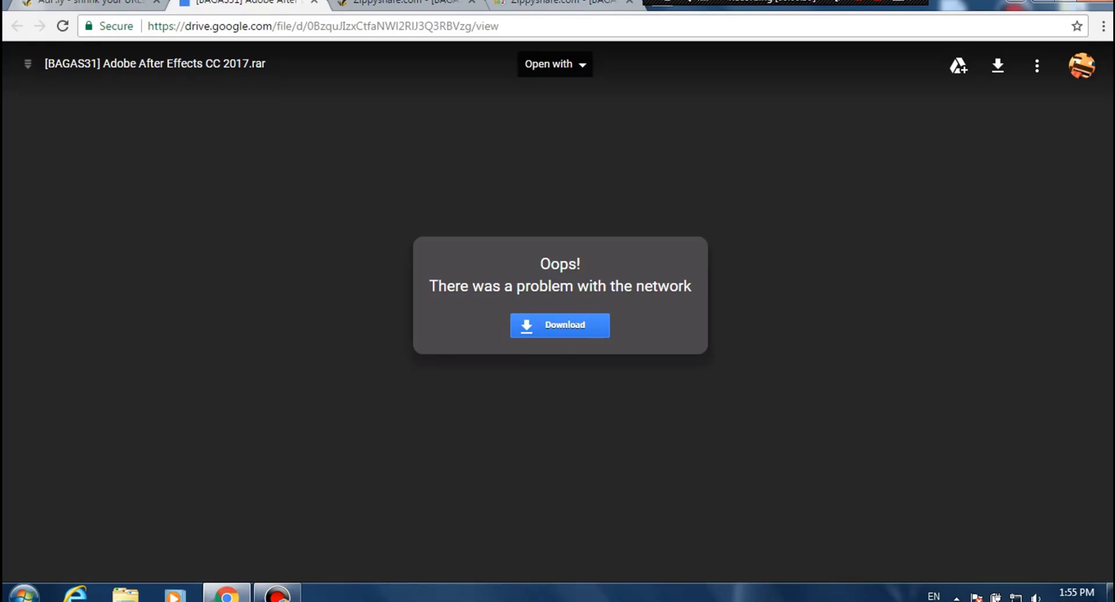
pyautogui.click(405, 2)
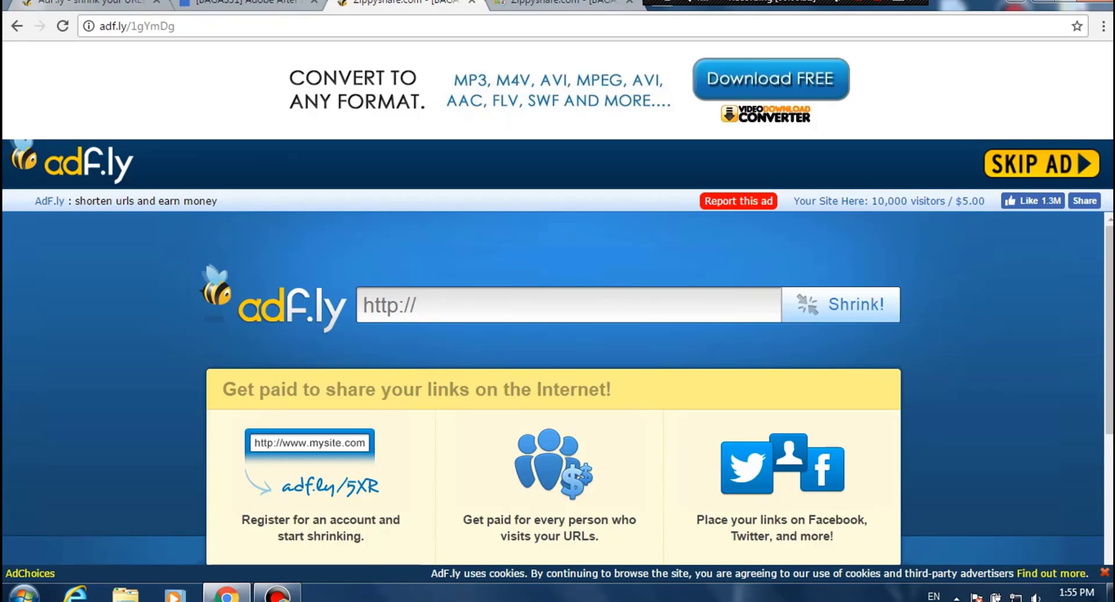
pyautogui.click(560, 2)
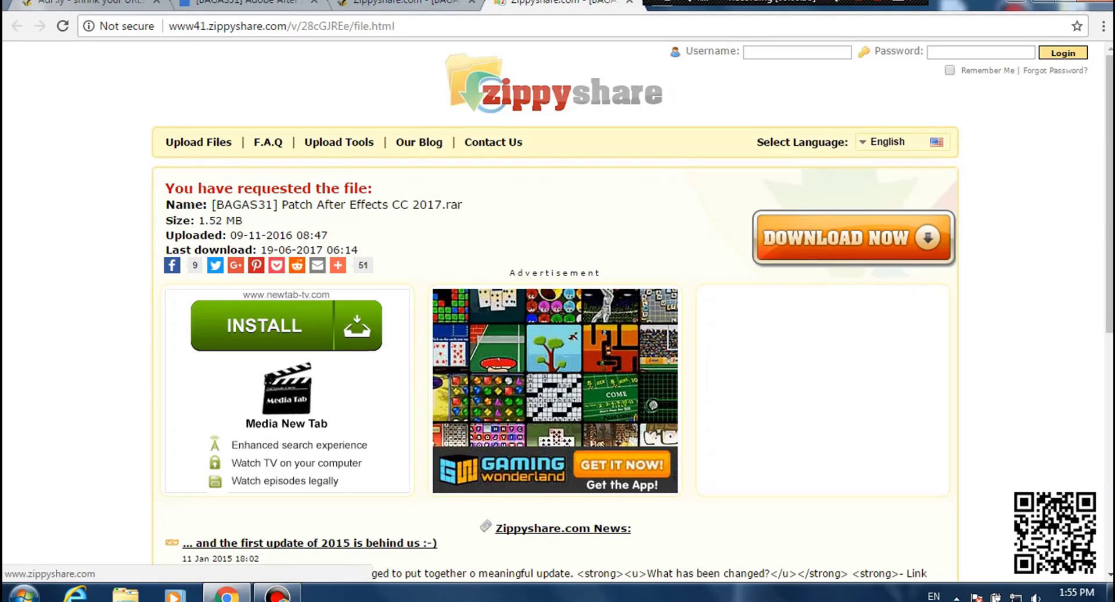
pyautogui.hotkey('ctrl', '2')
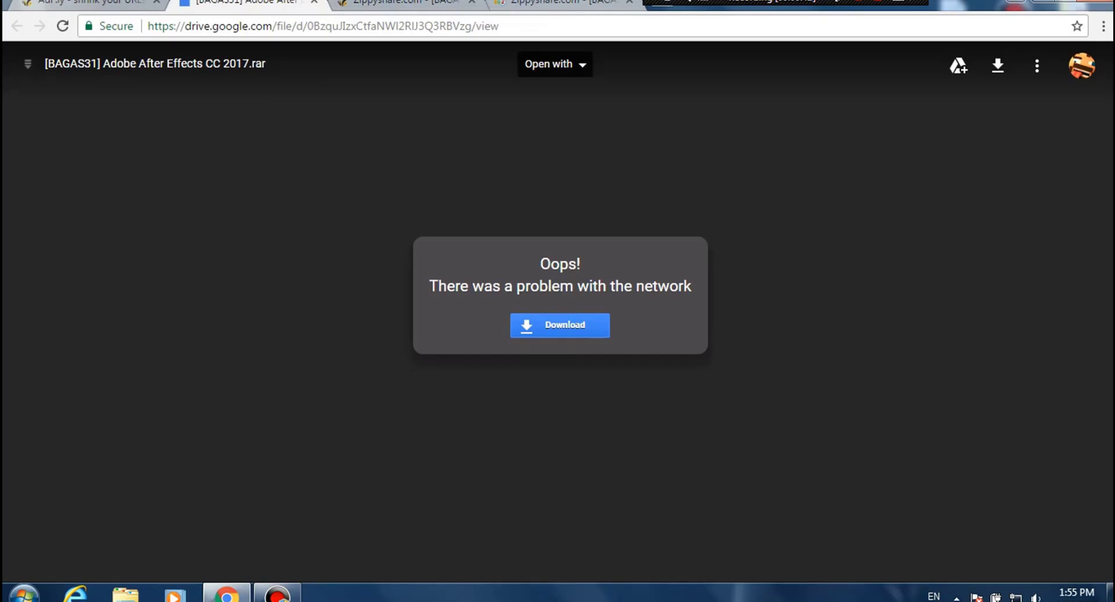
# Start the Google Drive download of [BAGAS31] Adobe After Effects CC 2017.rar despite the missing virus scan, cancel it and close its page
pyautogui.click(560, 324)
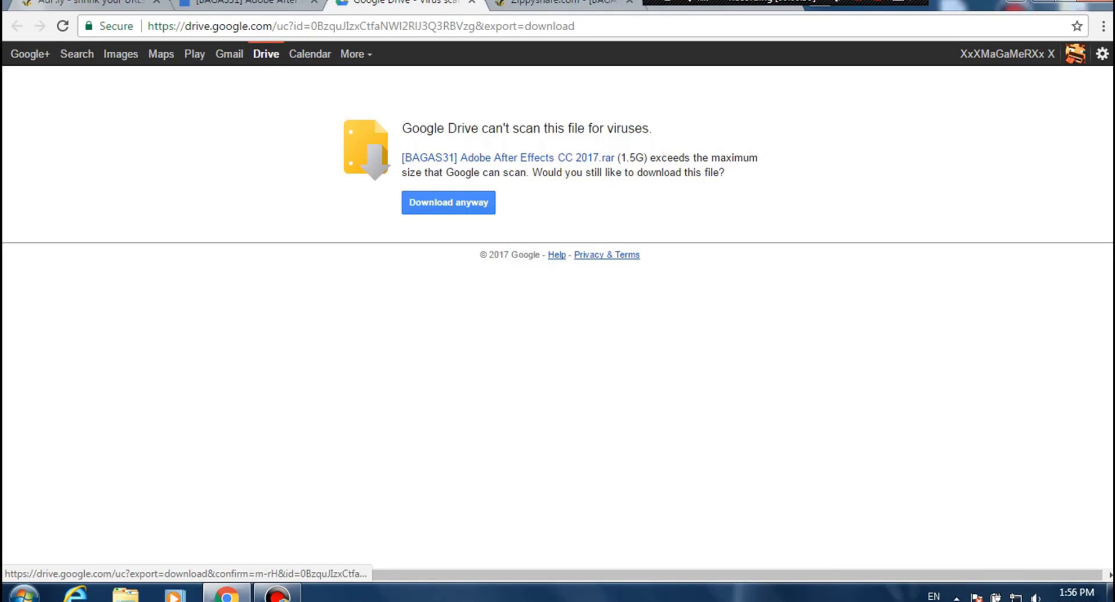
pyautogui.click(449, 202)
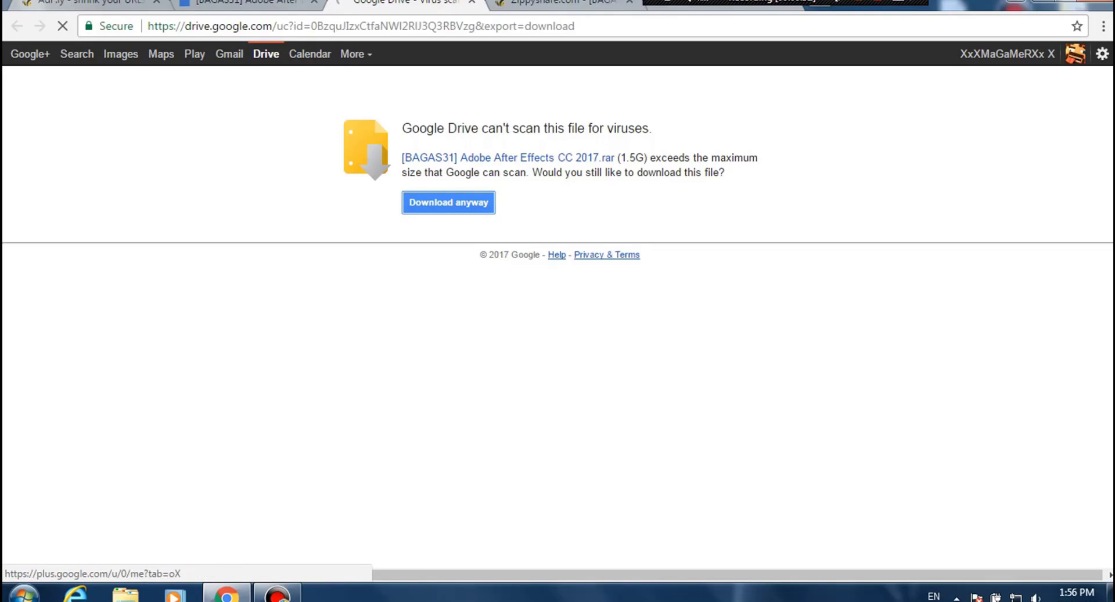
pyautogui.rightClick(91, 555)
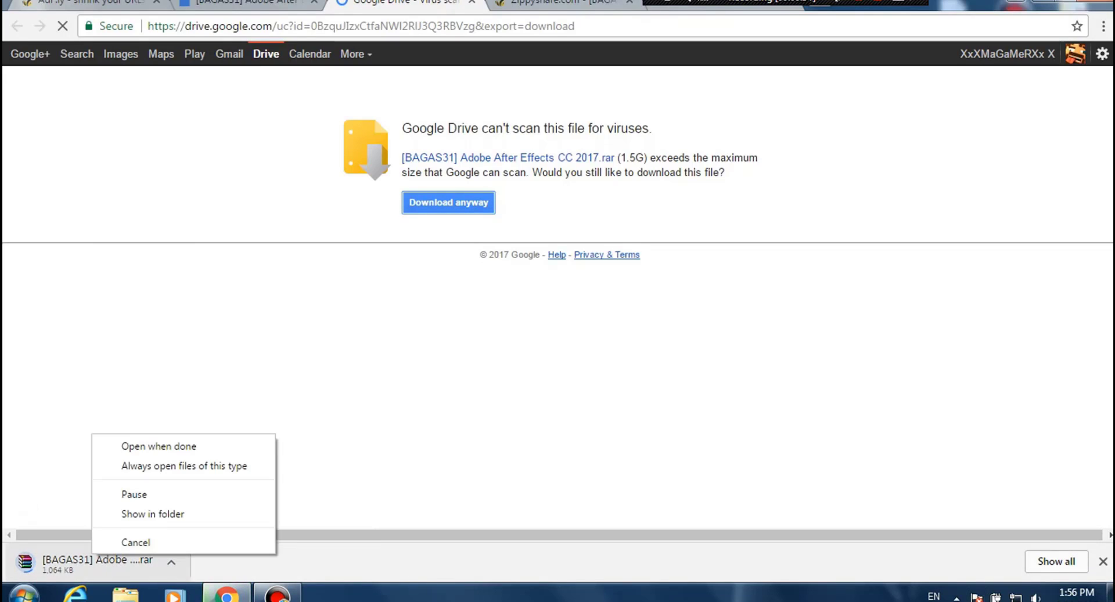
pyautogui.click(135, 542)
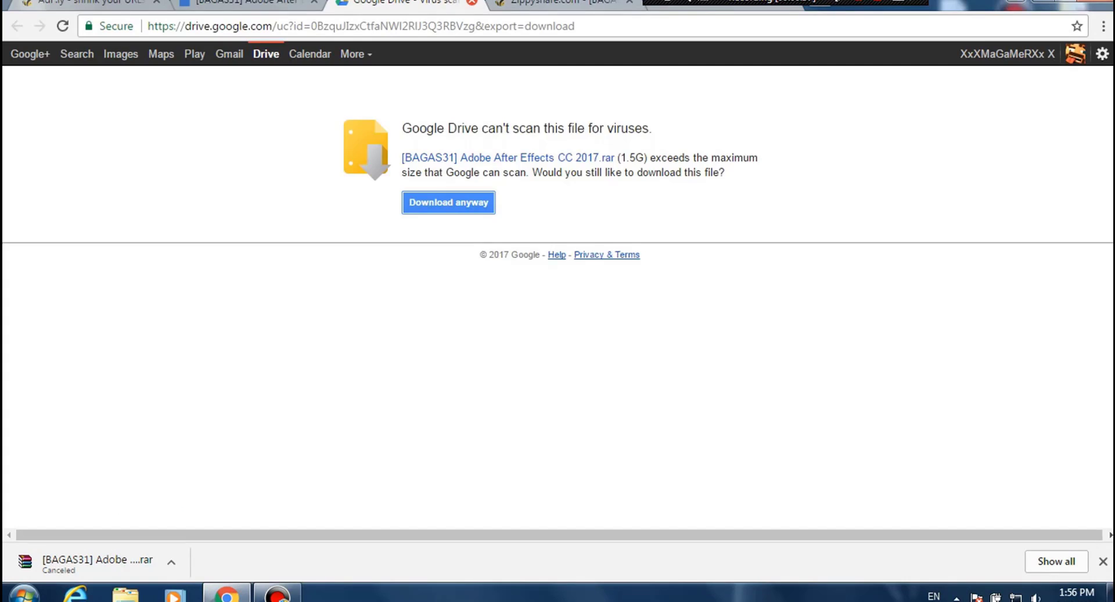
pyautogui.click(471, 2)
# Try downloading [BAGAS31] Patch After Effects CC 2017.rar from Zippyshare, and exit the browser, cancelling the download
pyautogui.click(557, 3)
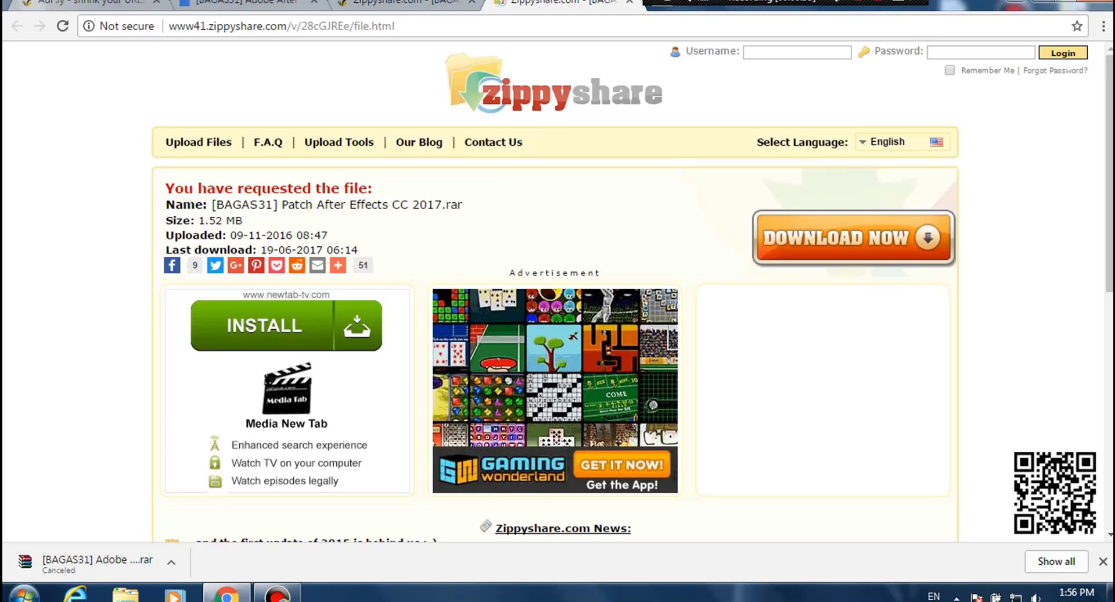
pyautogui.click(852, 237)
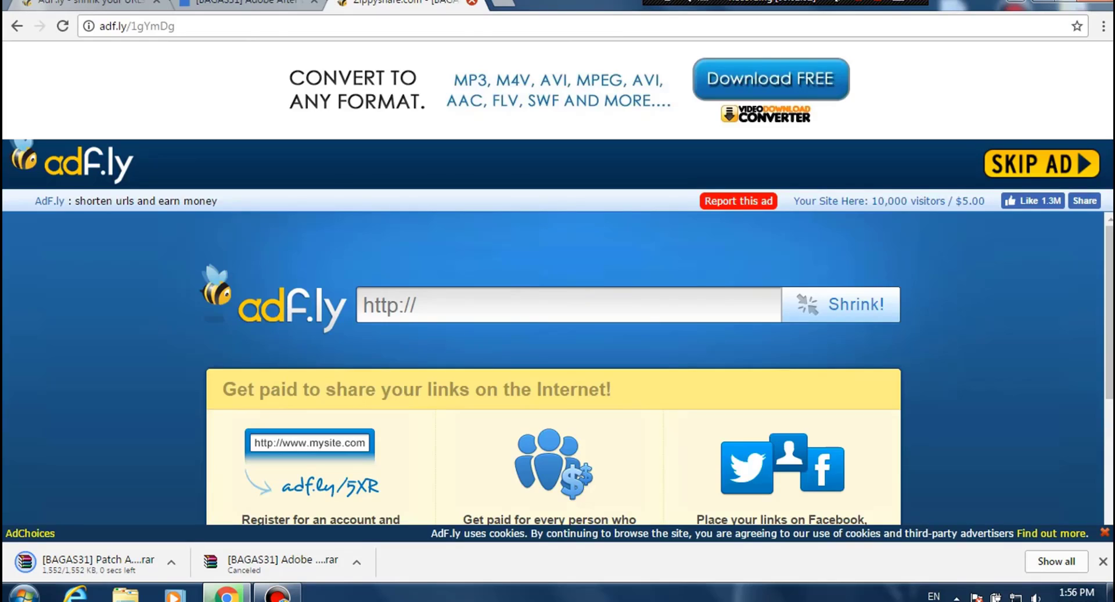
pyautogui.click(629, 3)
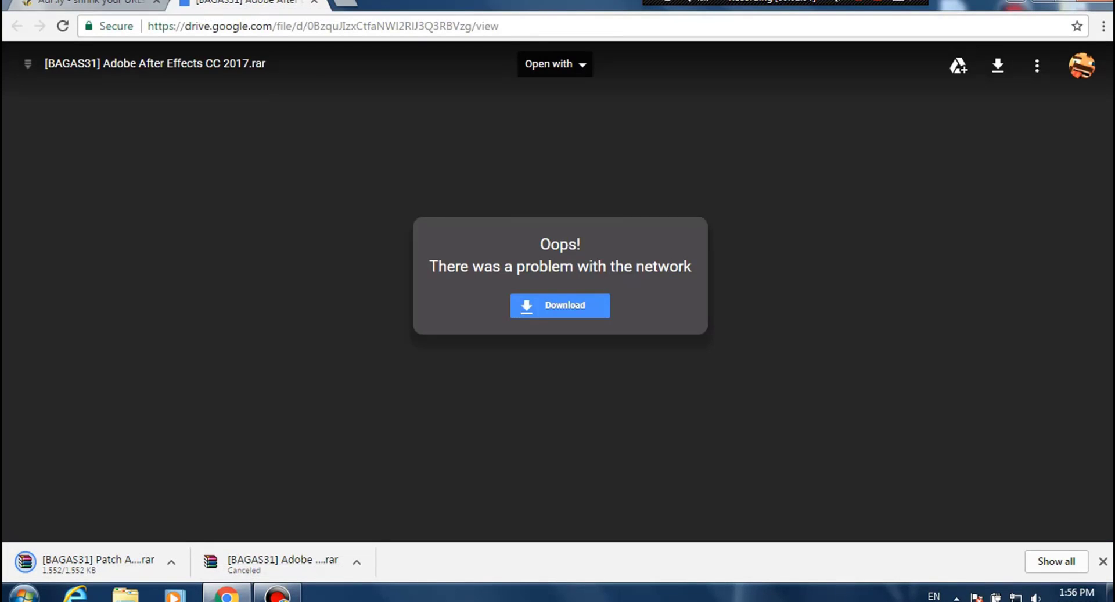
pyautogui.click(1095, 1)
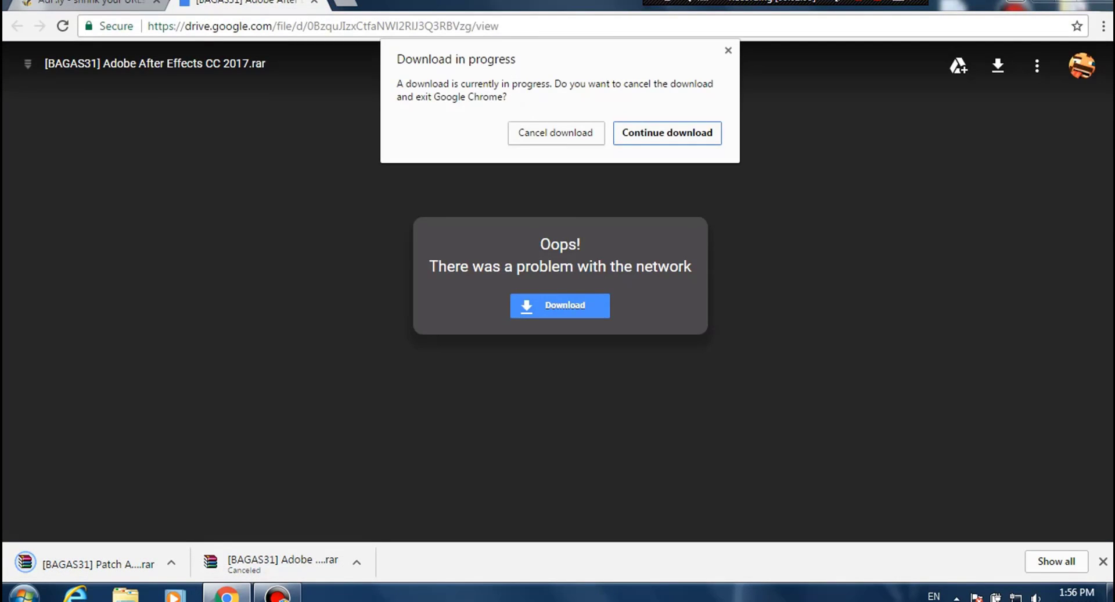
pyautogui.click(555, 133)
pyautogui.moveTo(478, 33); pyautogui.dragTo(732, 246)
pyautogui.moveTo(375, 4); pyautogui.dragTo(748, 288)
pyautogui.moveTo(333, 1); pyautogui.dragTo(687, 279)
pyautogui.moveTo(310, 1); pyautogui.dragTo(576, 203)
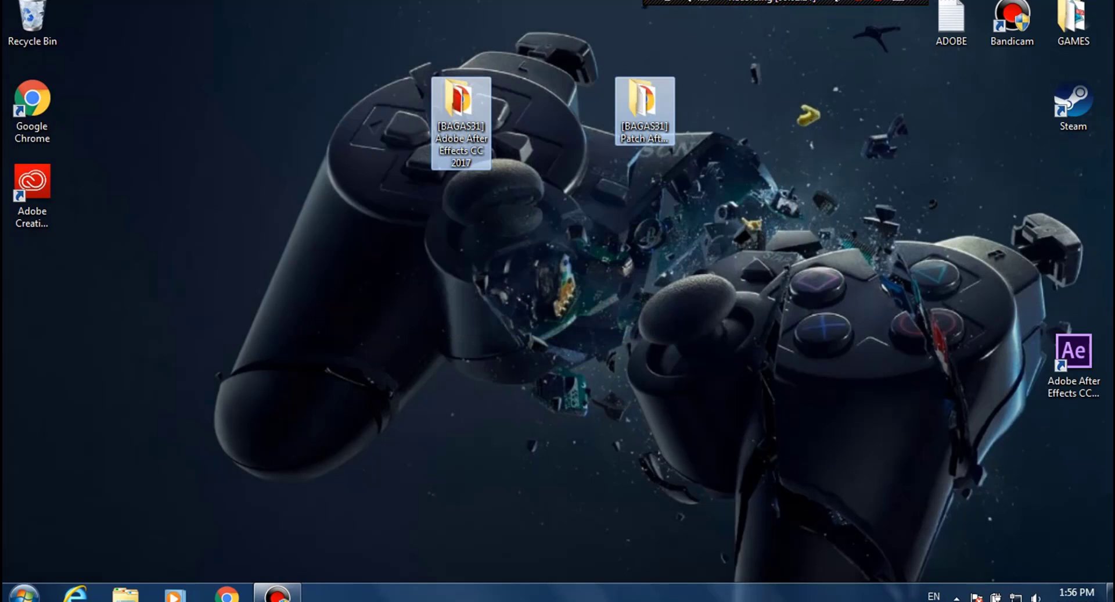
# Open the [BAGAS31] Adobe After Effects CC 2017 desktop folder to view its contents, and close it
pyautogui.doubleClick(461, 116)
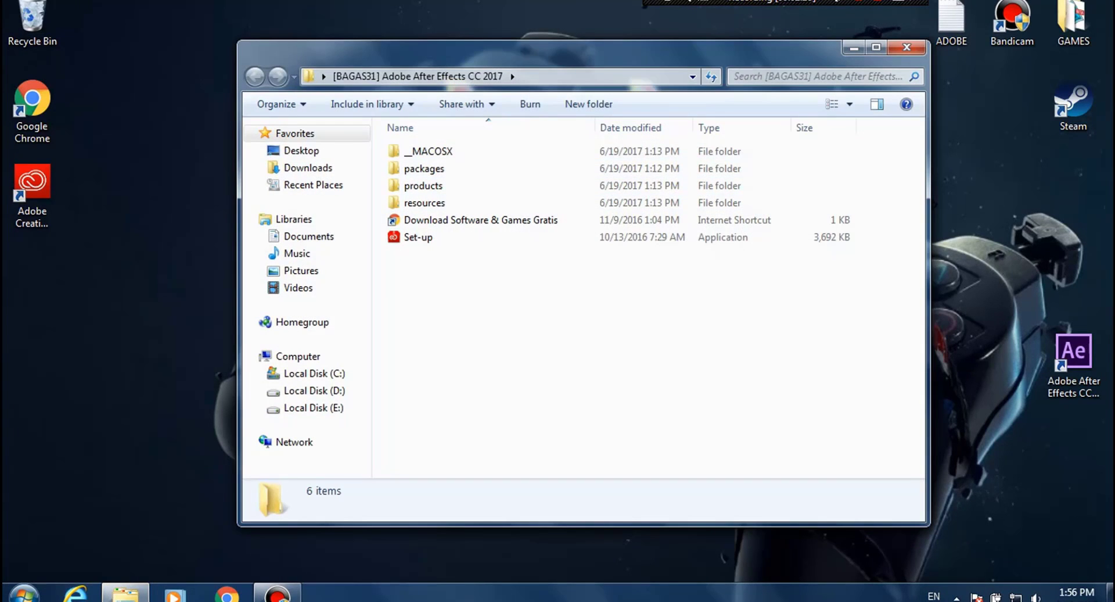
pyautogui.moveTo(447, 276)
pyautogui.mouseDown()
pyautogui.moveTo(428, 236)
pyautogui.moveTo(444, 273)
pyautogui.mouseUp()
pyautogui.click(907, 47)
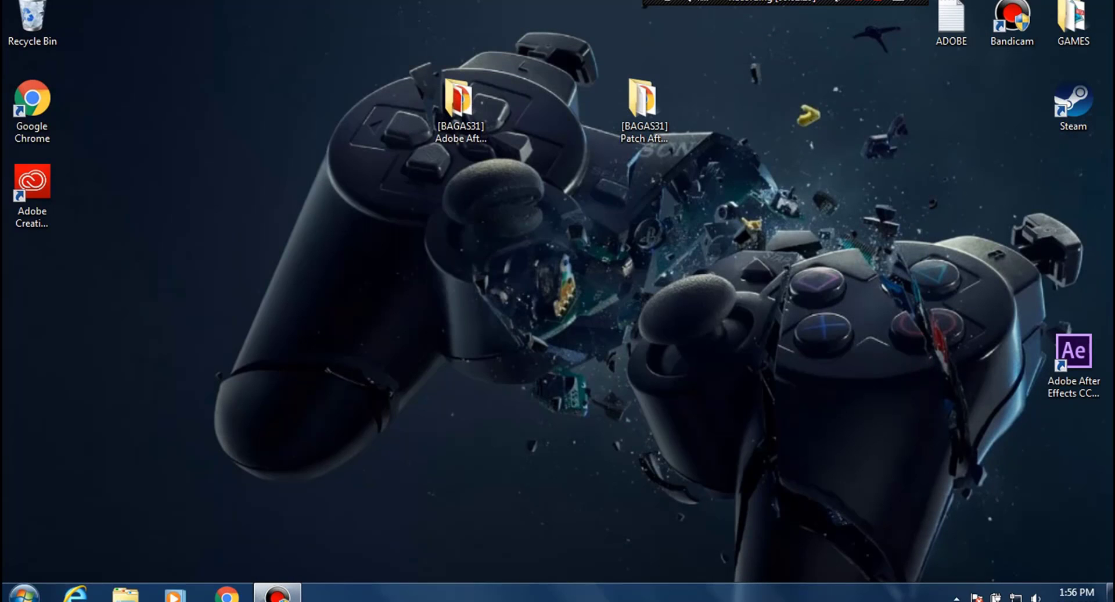
pyautogui.moveTo(302, 1); pyautogui.dragTo(770, 322)
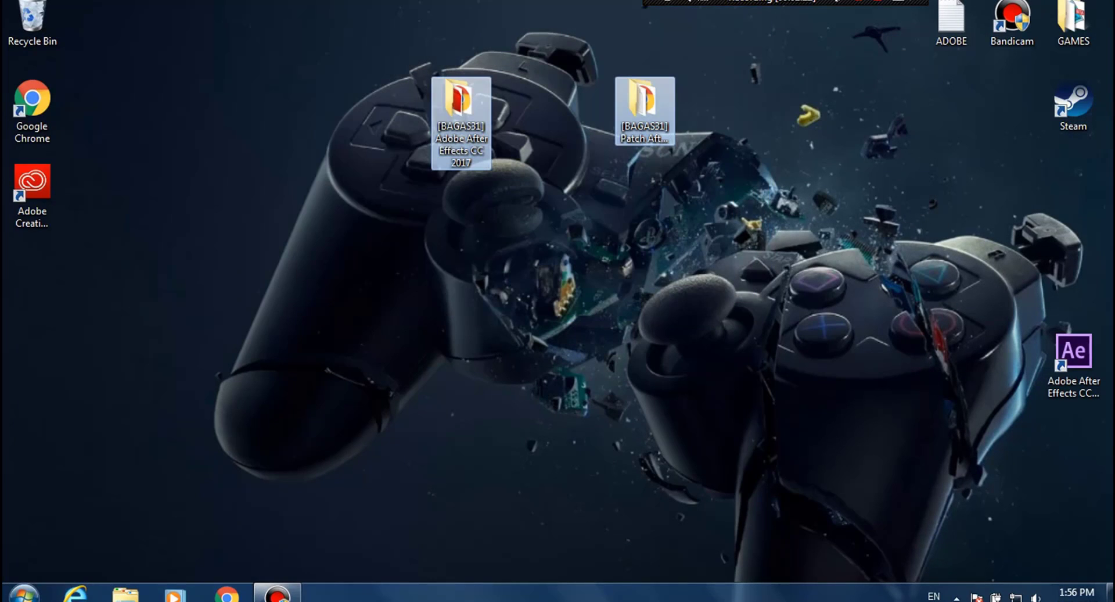
pyautogui.click(769, 323)
pyautogui.moveTo(343, 1); pyautogui.dragTo(801, 337)
pyautogui.click(801, 337)
pyautogui.moveTo(309, 2); pyautogui.dragTo(742, 337)
pyautogui.click(741, 337)
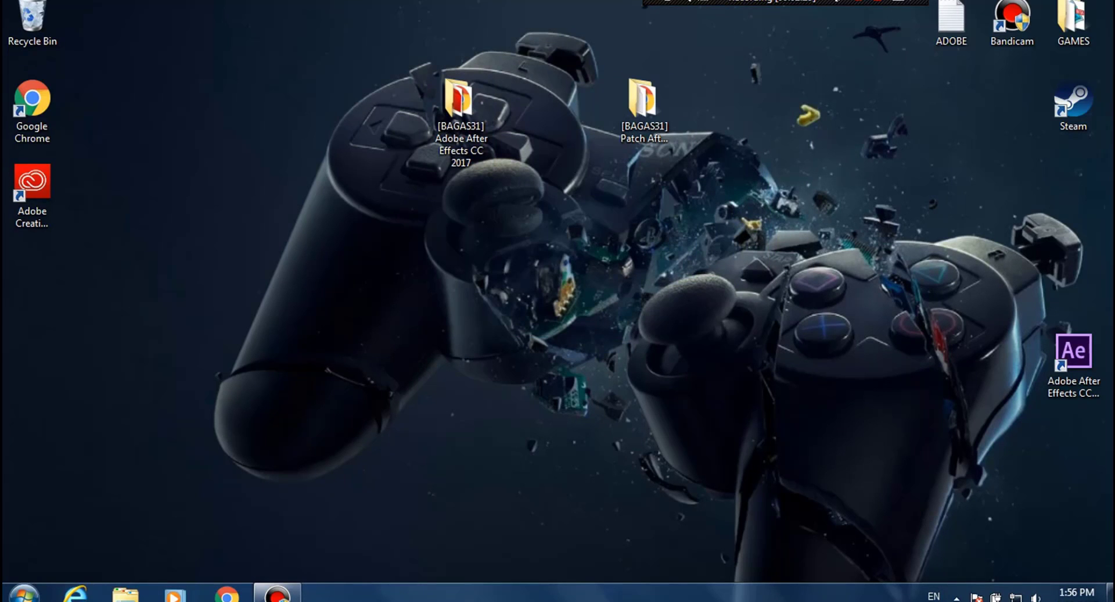
# Switch to Google Chrome and go to the adobe.com website
pyautogui.click(226, 593)
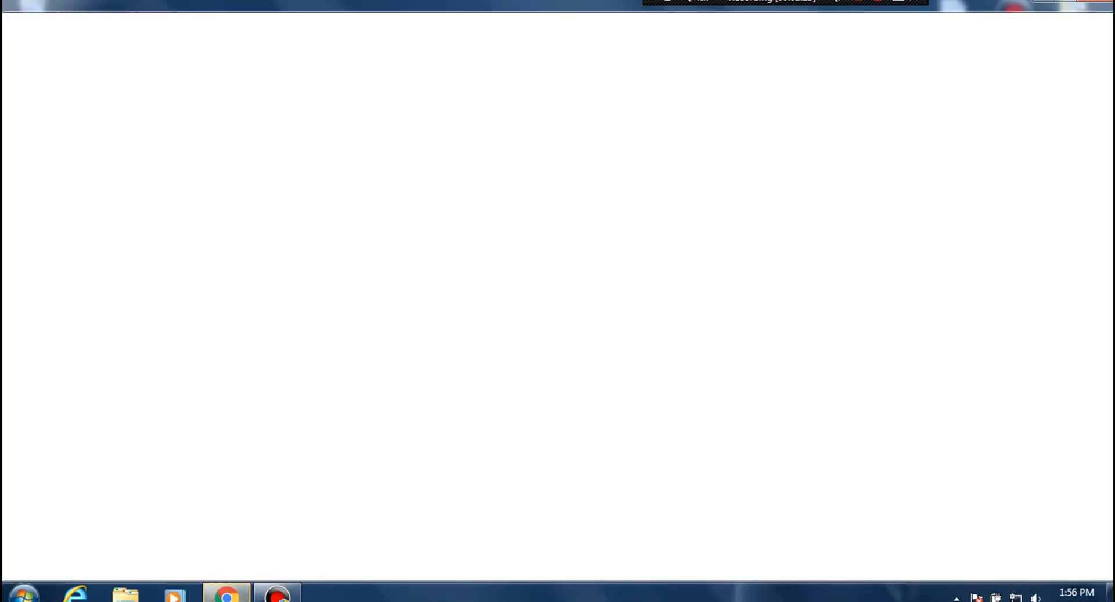
pyautogui.write('a')
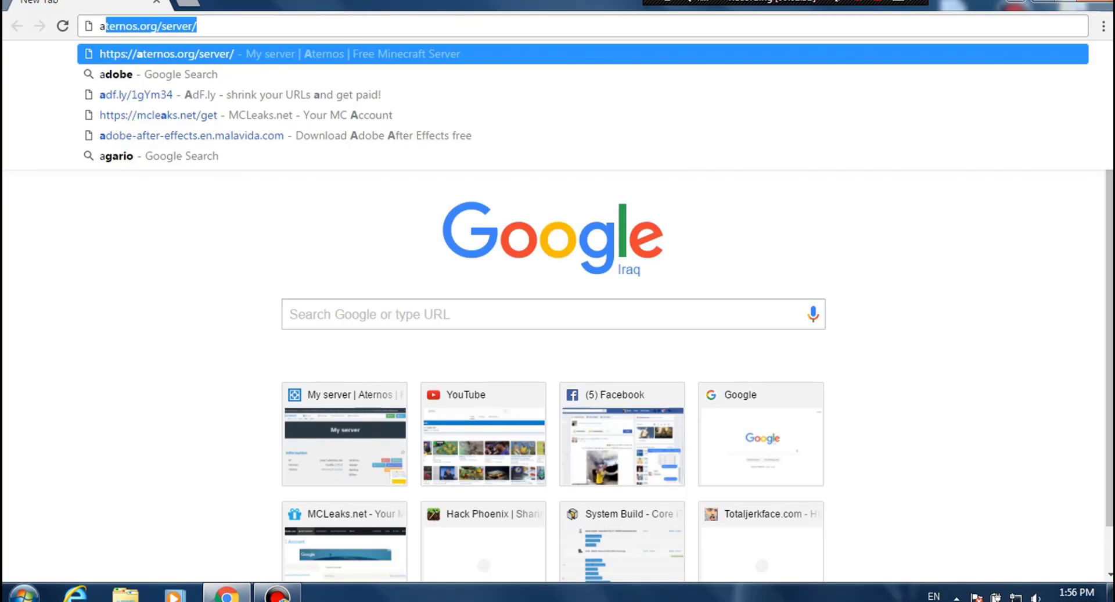
pyautogui.write('dobr')
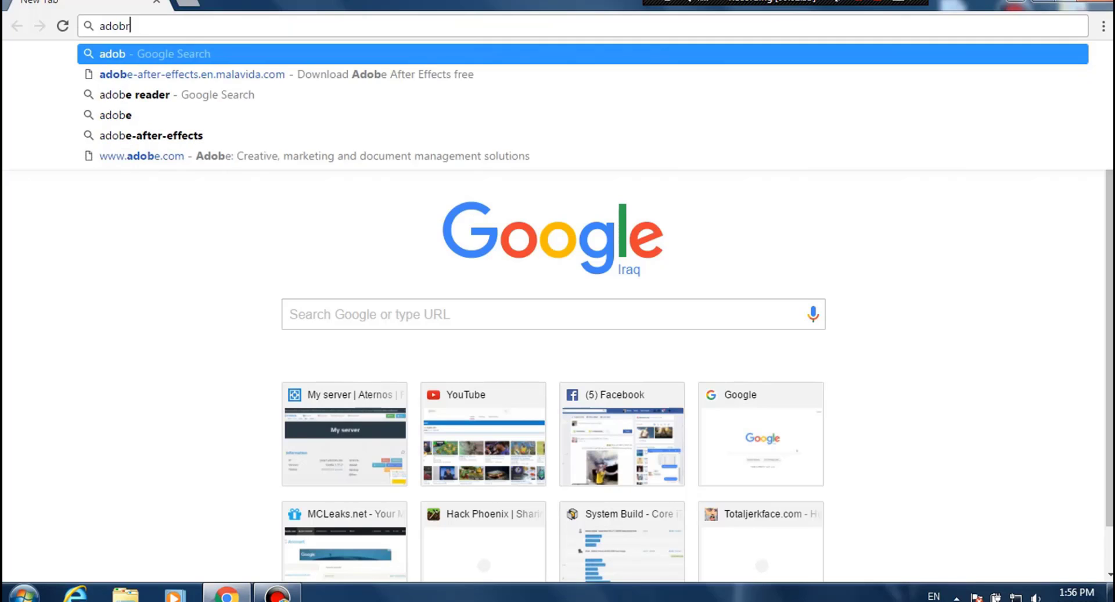
pyautogui.press('BackSpace')
pyautogui.write('e.c')
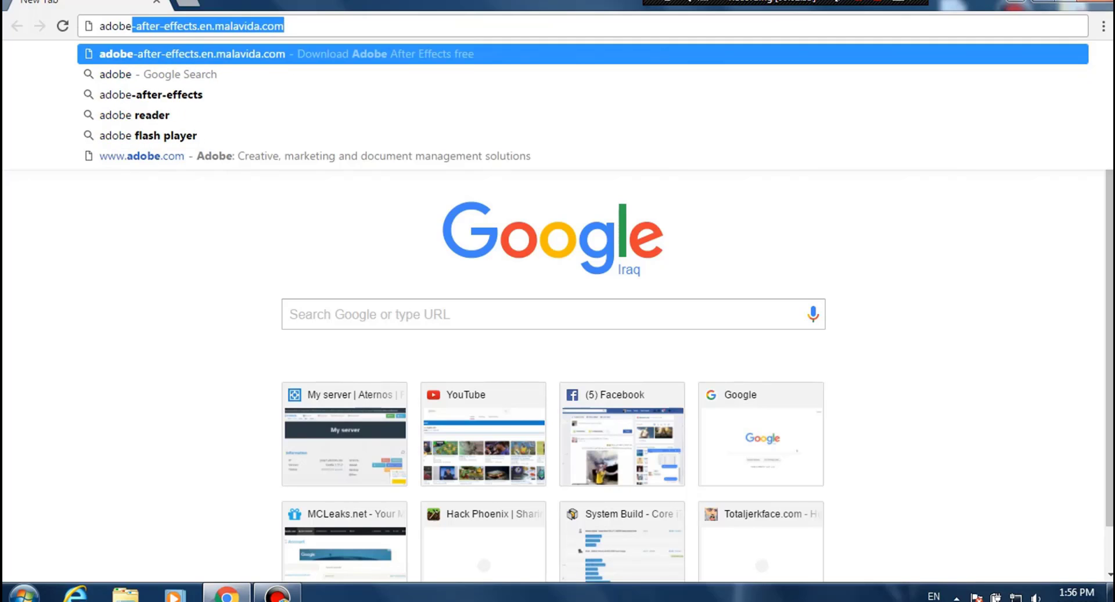
pyautogui.write('om')
pyautogui.press('Return')
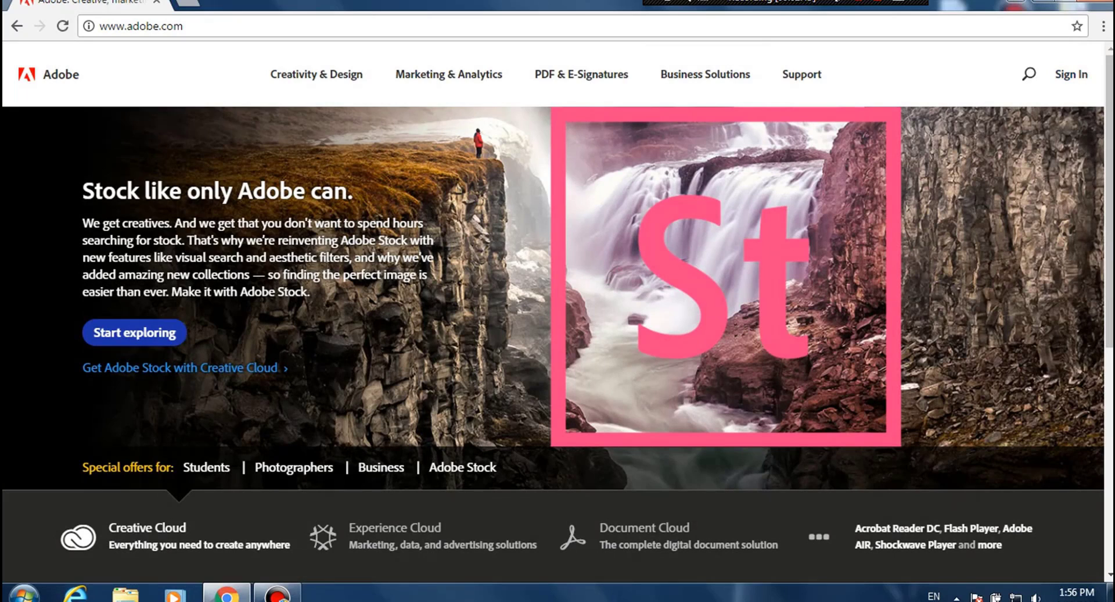
# Open the Adobe ID sign-up form, agree to the Terms of Use and Privacy Policy, and close the browser without signing up
pyautogui.click(1070, 75)
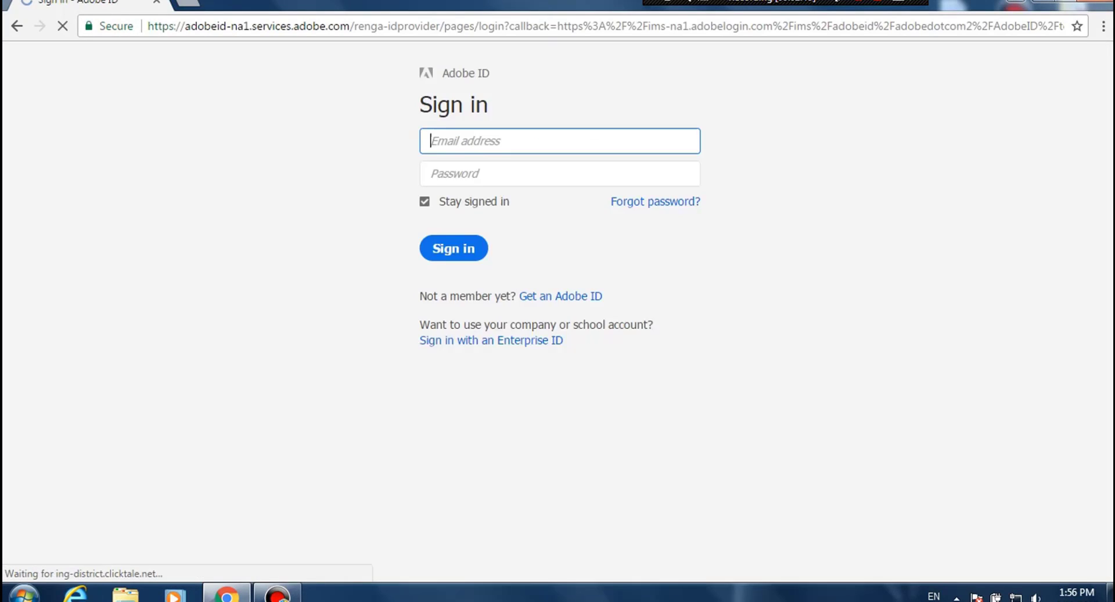
pyautogui.click(549, 295)
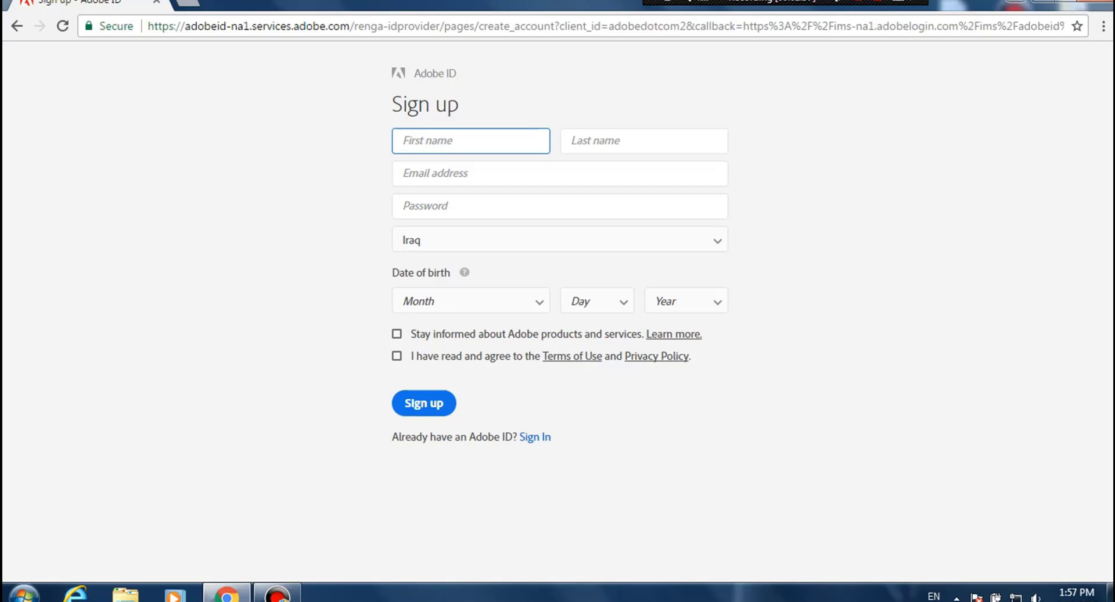
pyautogui.click(396, 355)
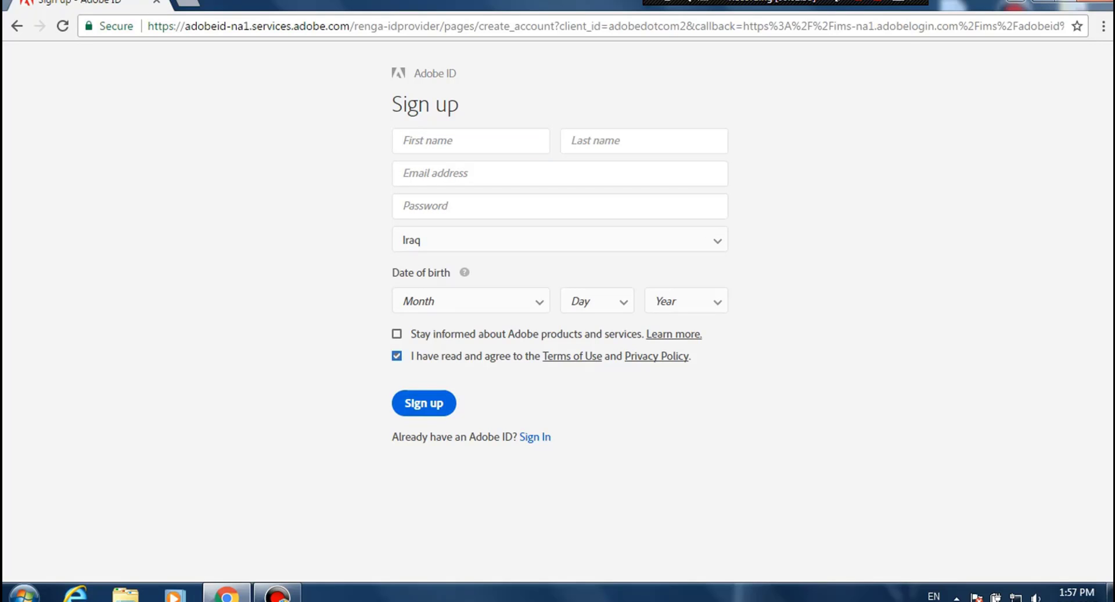
pyautogui.click(1101, 2)
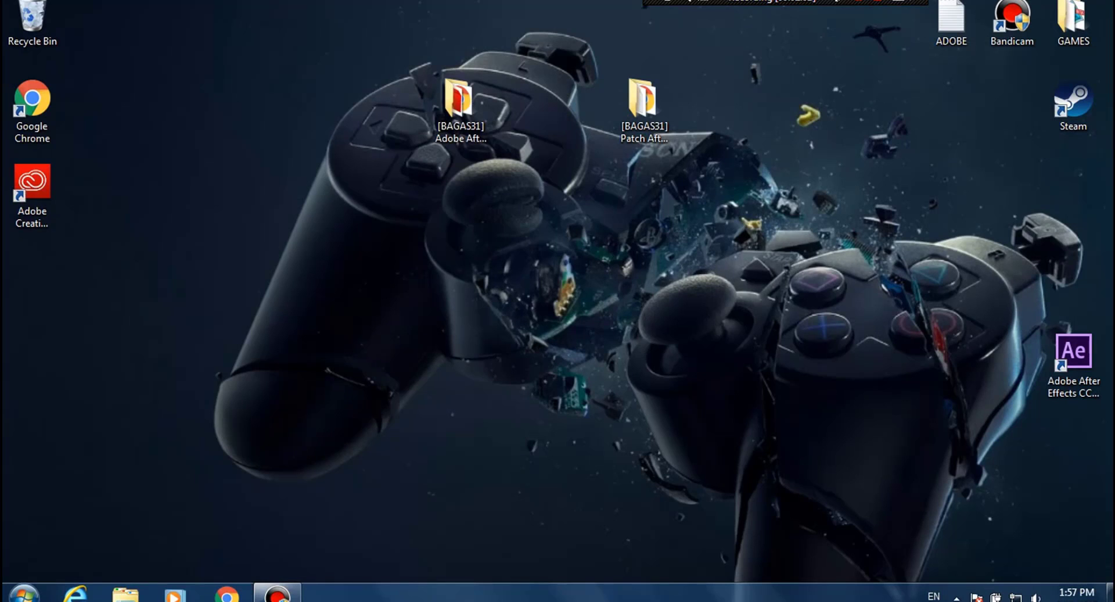
# Review the installer files in the Adobe After Effects CC 2017 folder again and close the window
pyautogui.doubleClick(459, 107)
pyautogui.moveTo(428, 268); pyautogui.dragTo(426, 143)
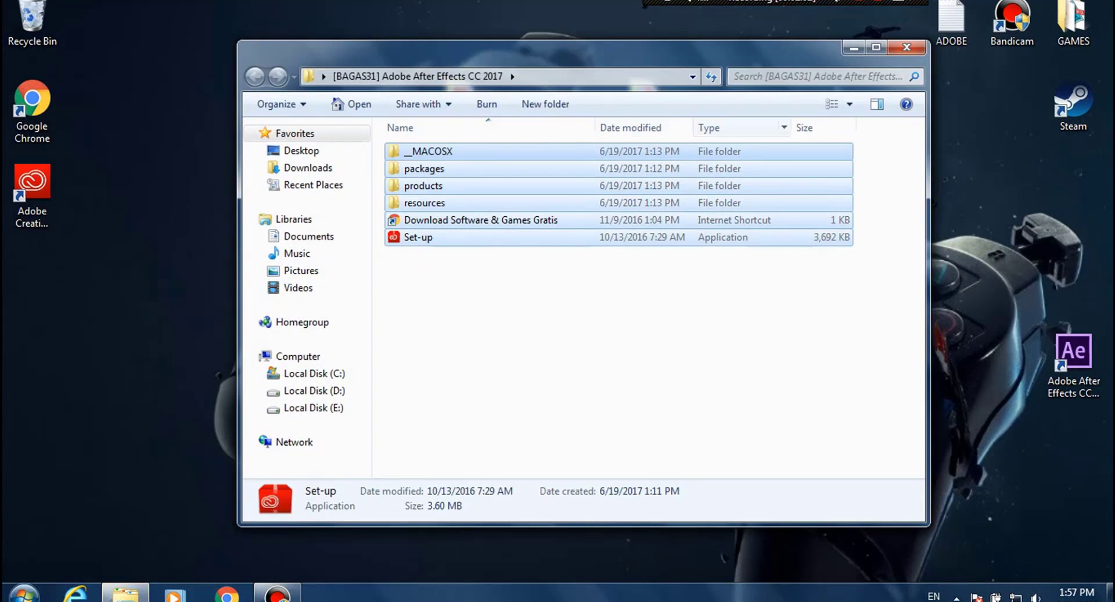
pyautogui.click(697, 279)
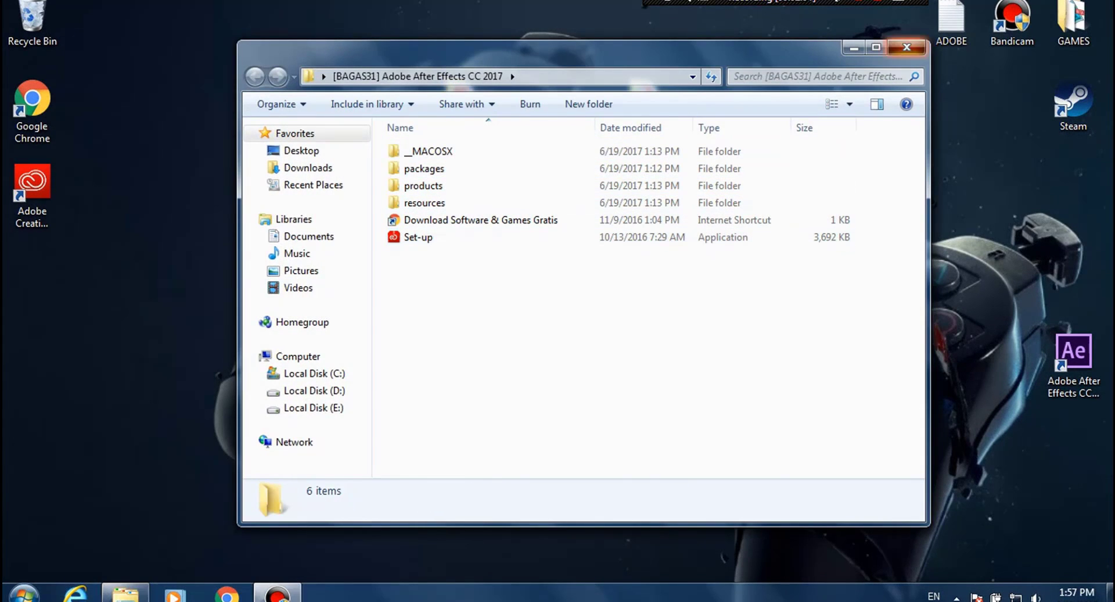
pyautogui.click(906, 47)
# Open the [BAGAS31] Patch After Effects CC 2017 folder and run the Patch application
pyautogui.doubleClick(643, 110)
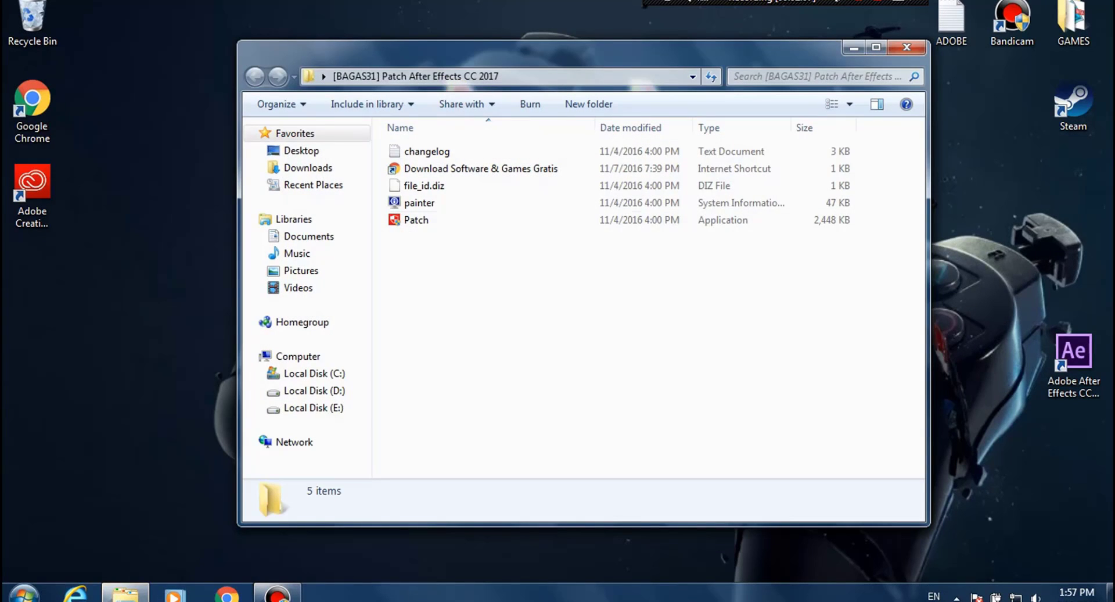
pyautogui.click(435, 220)
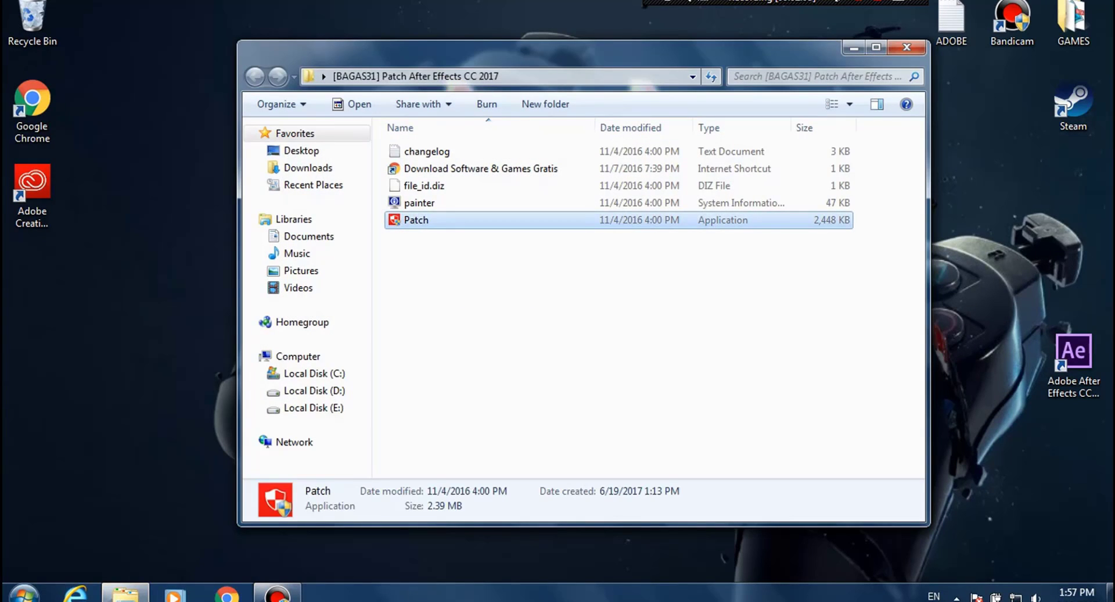
pyautogui.press('Return')
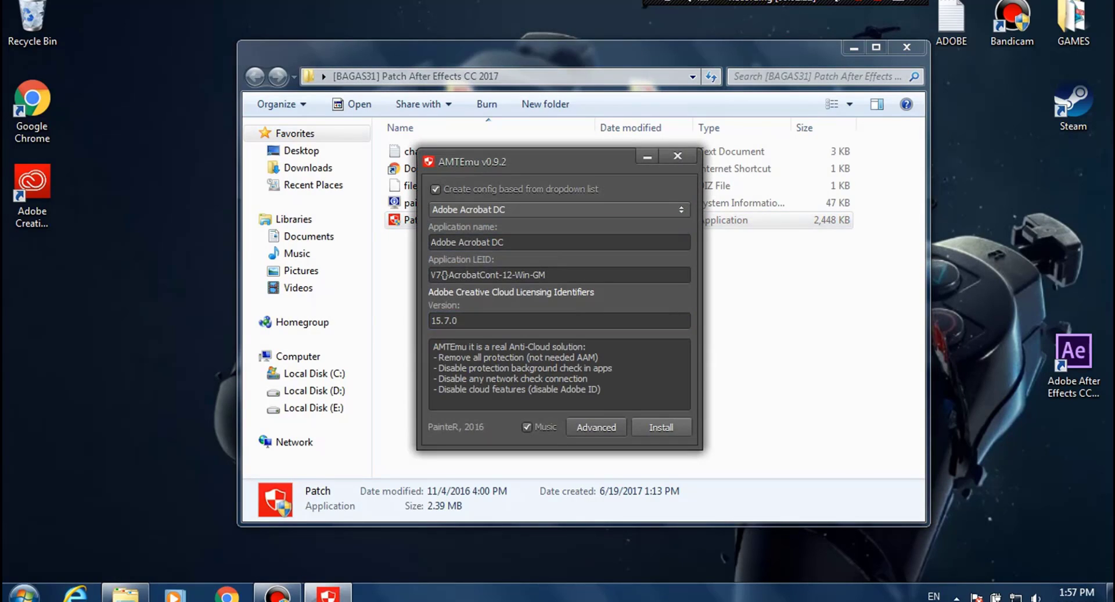
# Choose Adobe After Effects CC 2017 as the product configuration in the AMTEmu patcher
pyautogui.click(558, 209)
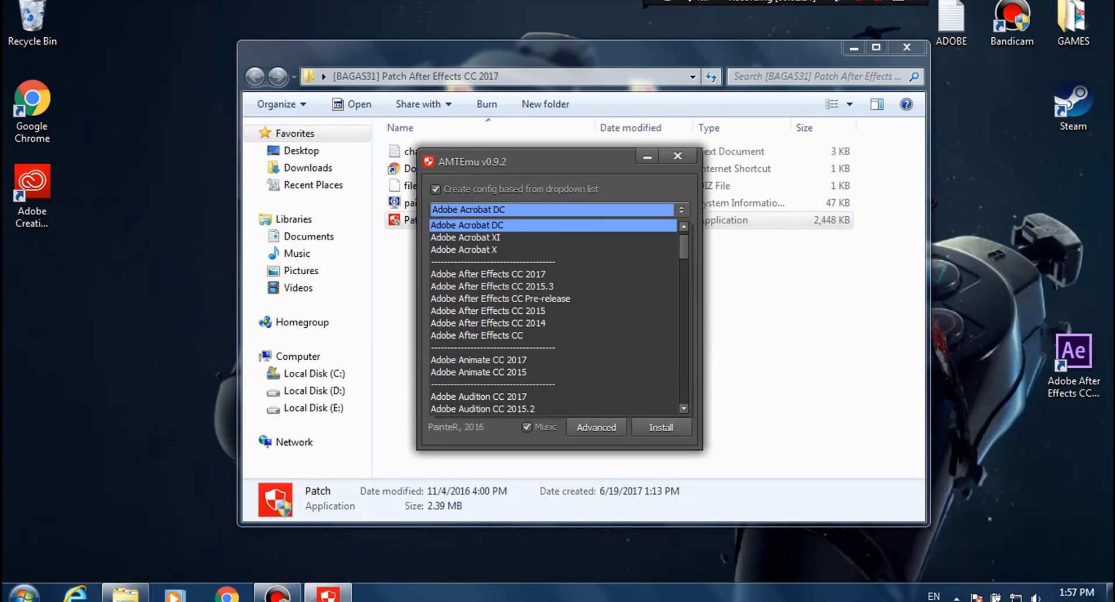
pyautogui.scroll(-1, 553, 356)
pyautogui.scroll(-18, 552, 317)
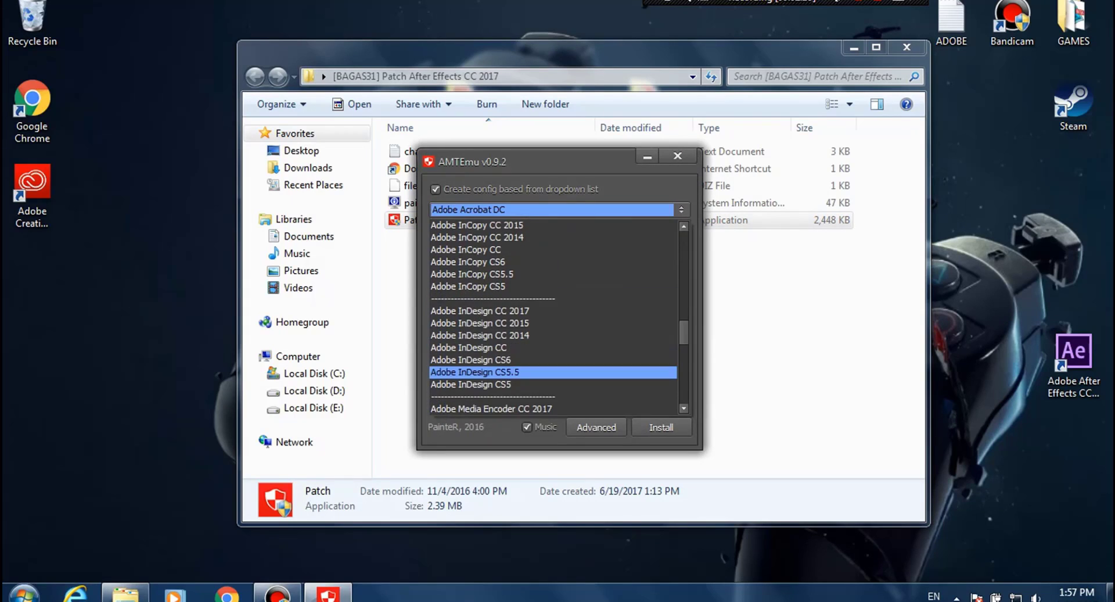
pyautogui.scroll(-3, 552, 316)
pyautogui.scroll(-7, 553, 302)
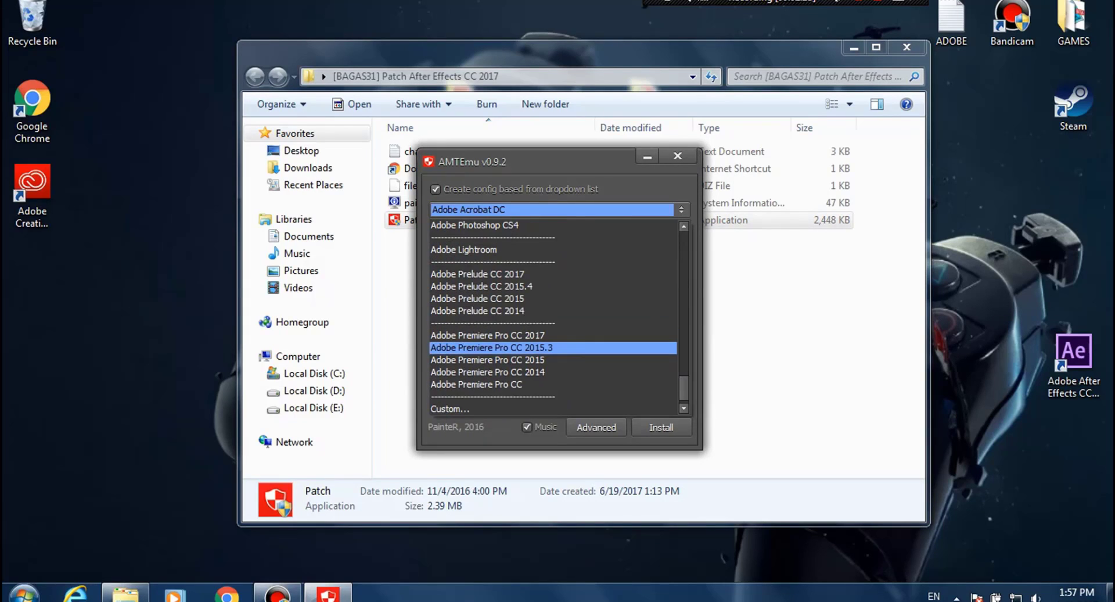
pyautogui.scroll(9, 553, 298)
pyautogui.scroll(10, 553, 298)
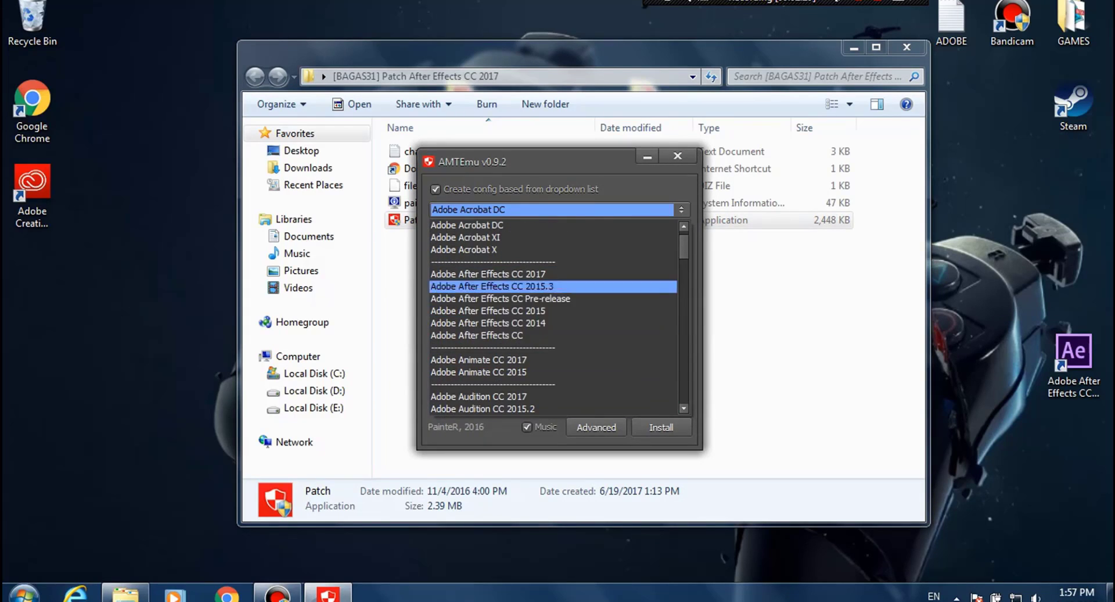
pyautogui.click(488, 273)
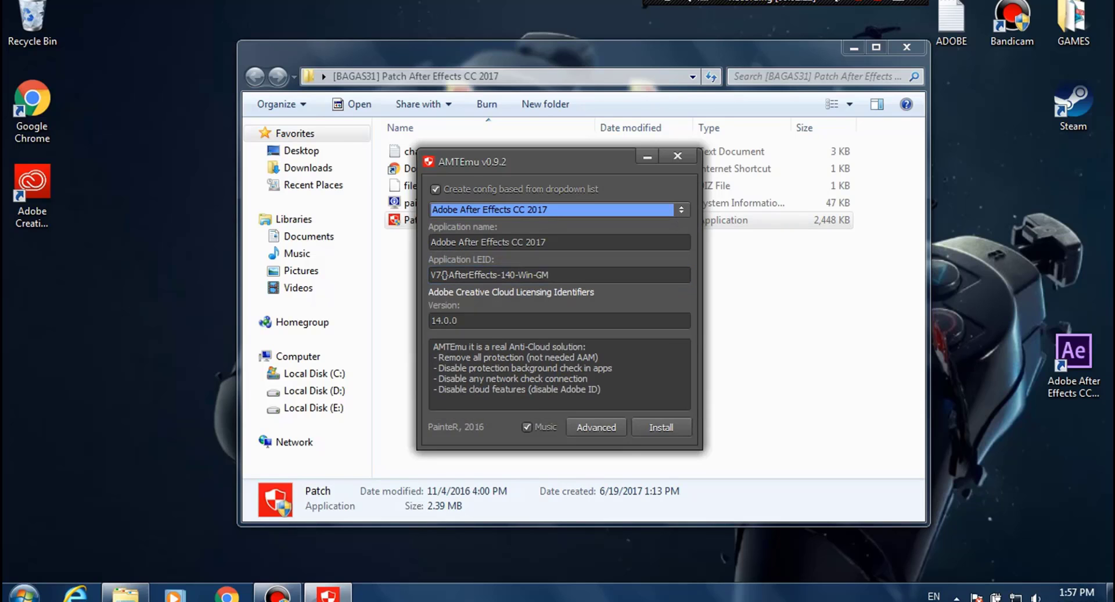
# Install the patch onto amtlib.dll in C:\Program Files\Adobe\Adobe After Effects CC 2017\Support Files
pyautogui.click(661, 427)
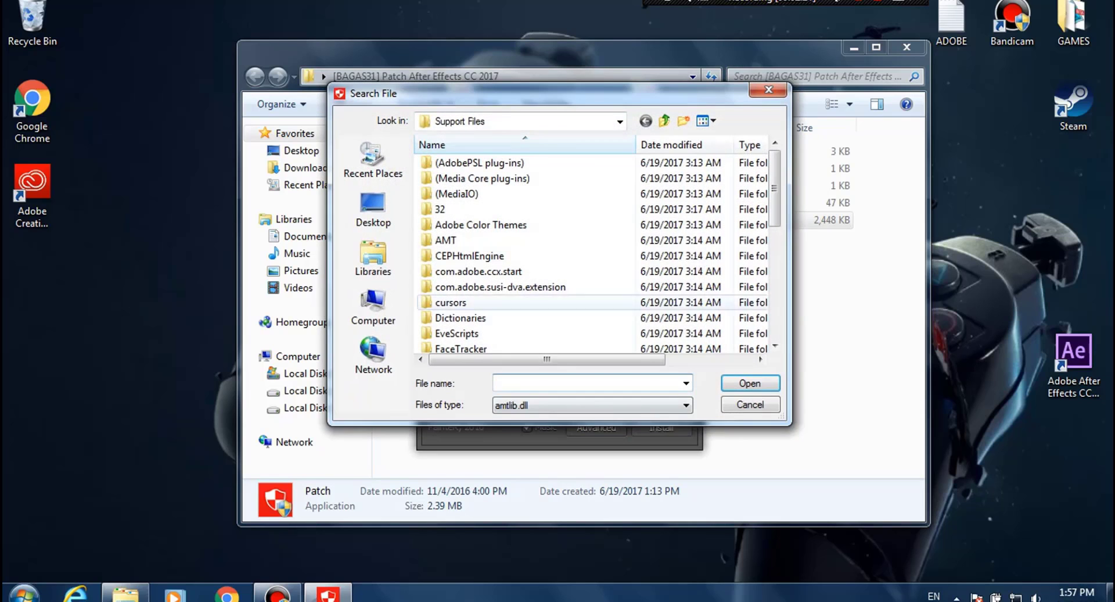
pyautogui.click(373, 308)
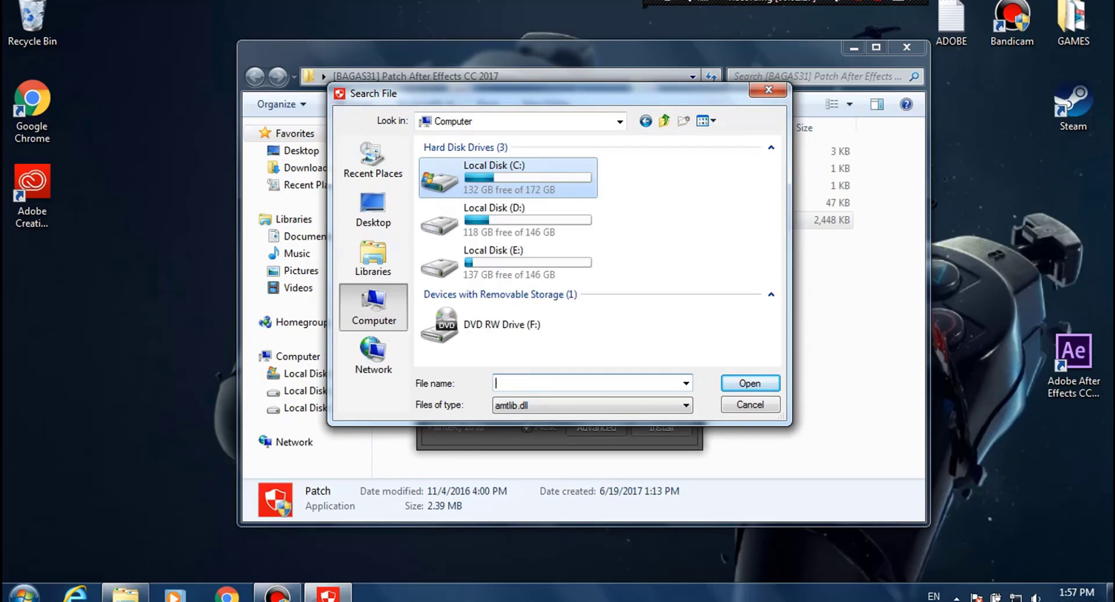
pyautogui.doubleClick(507, 177)
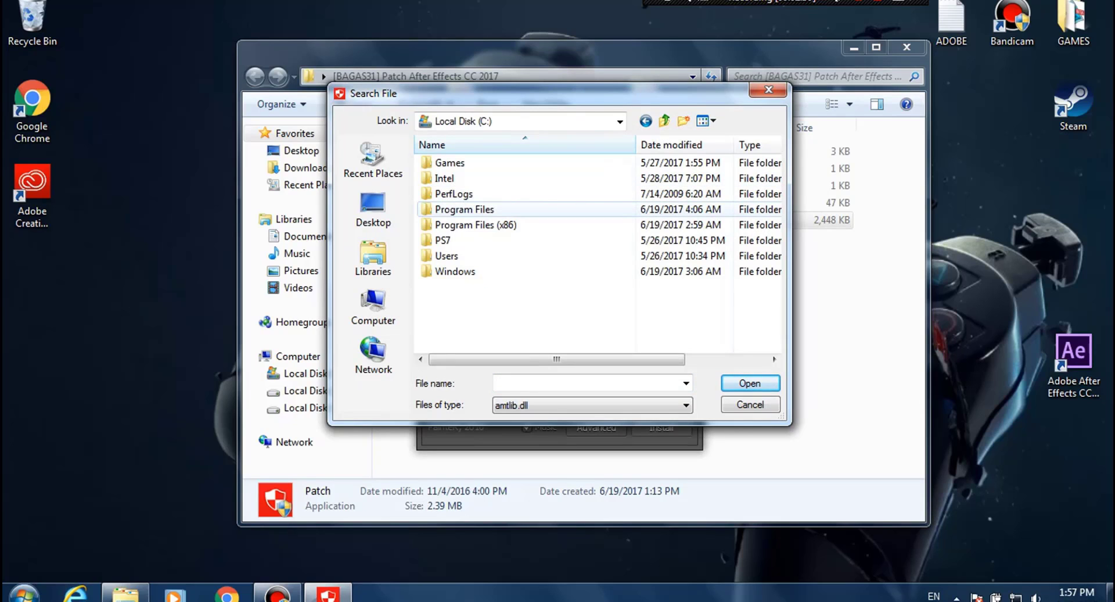
pyautogui.doubleClick(465, 209)
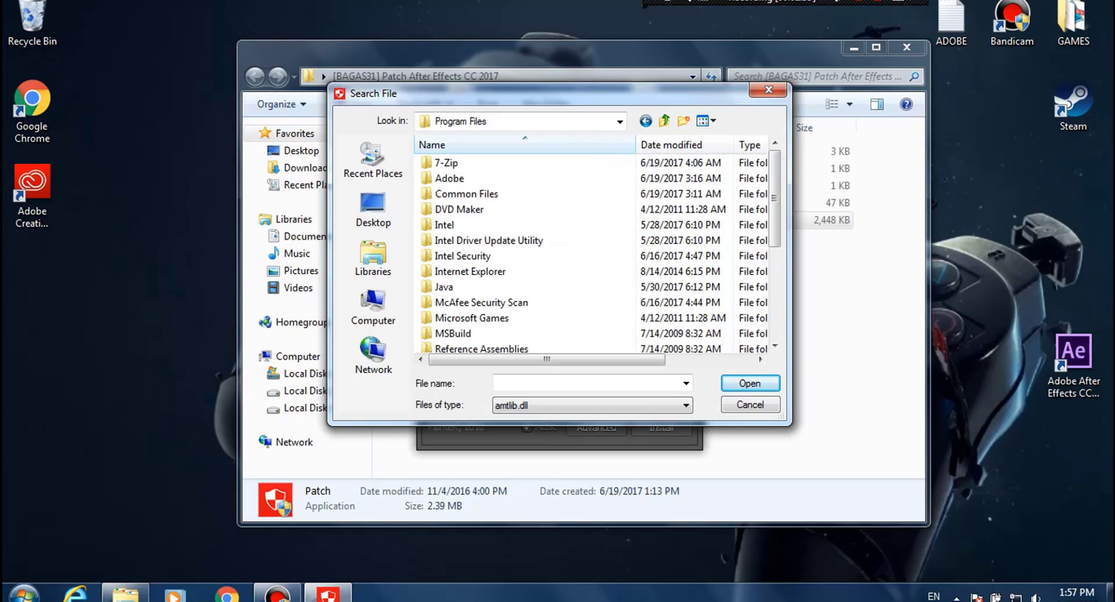
pyautogui.doubleClick(459, 178)
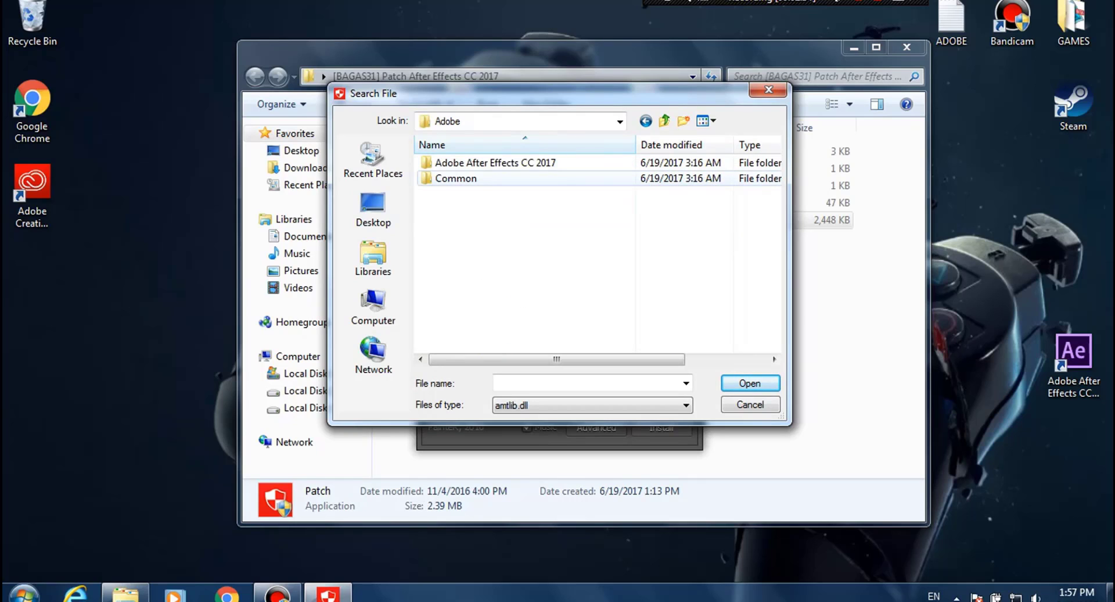
pyautogui.doubleClick(464, 163)
pyautogui.doubleClick(462, 163)
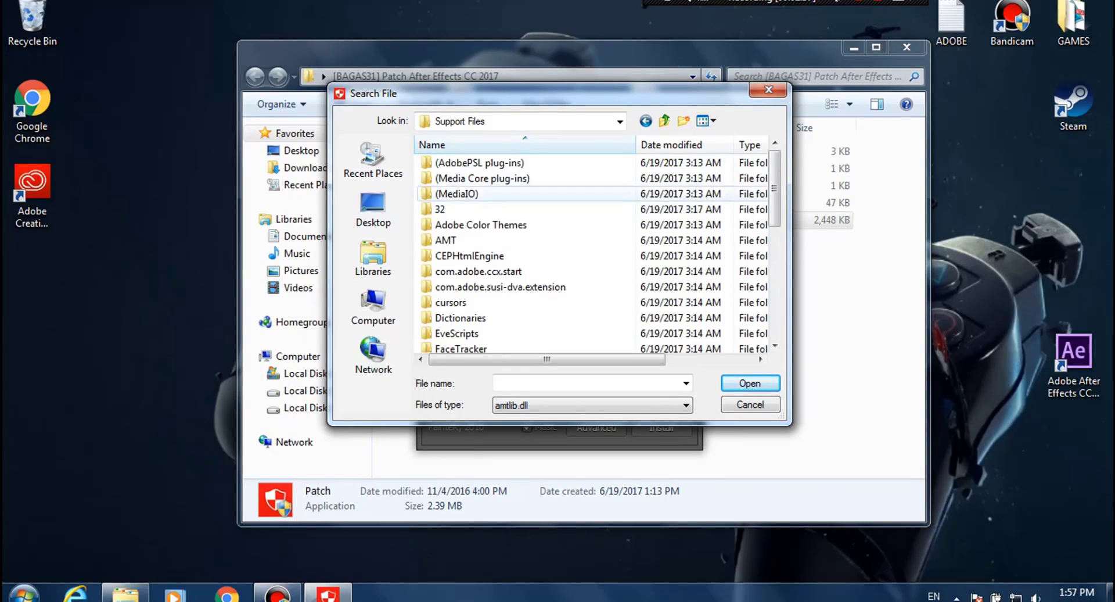
pyautogui.scroll(-5, 464, 249)
pyautogui.click(456, 333)
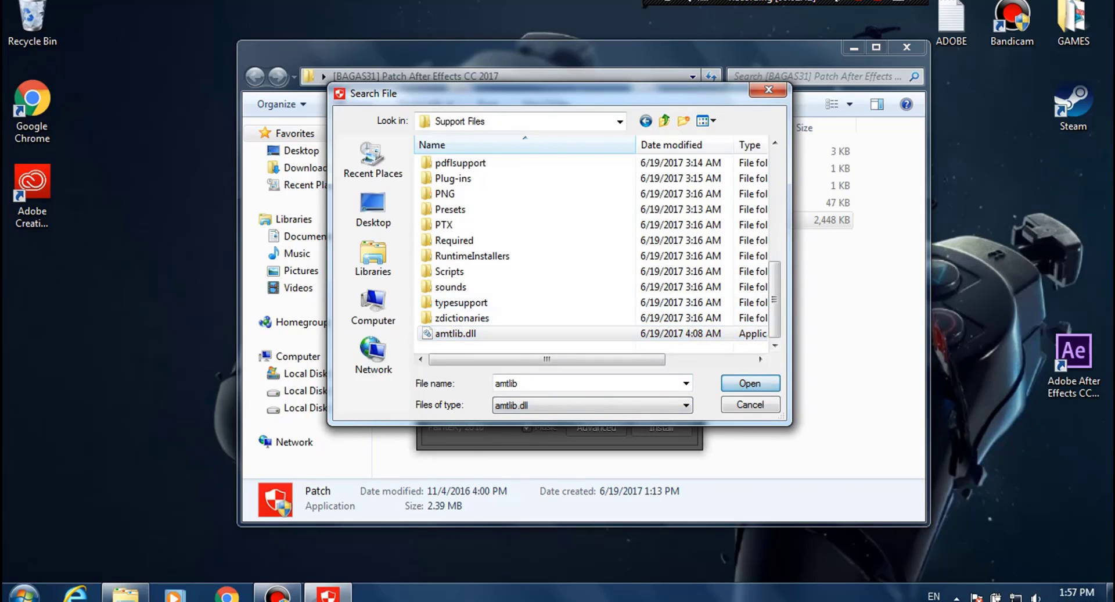
pyautogui.click(750, 383)
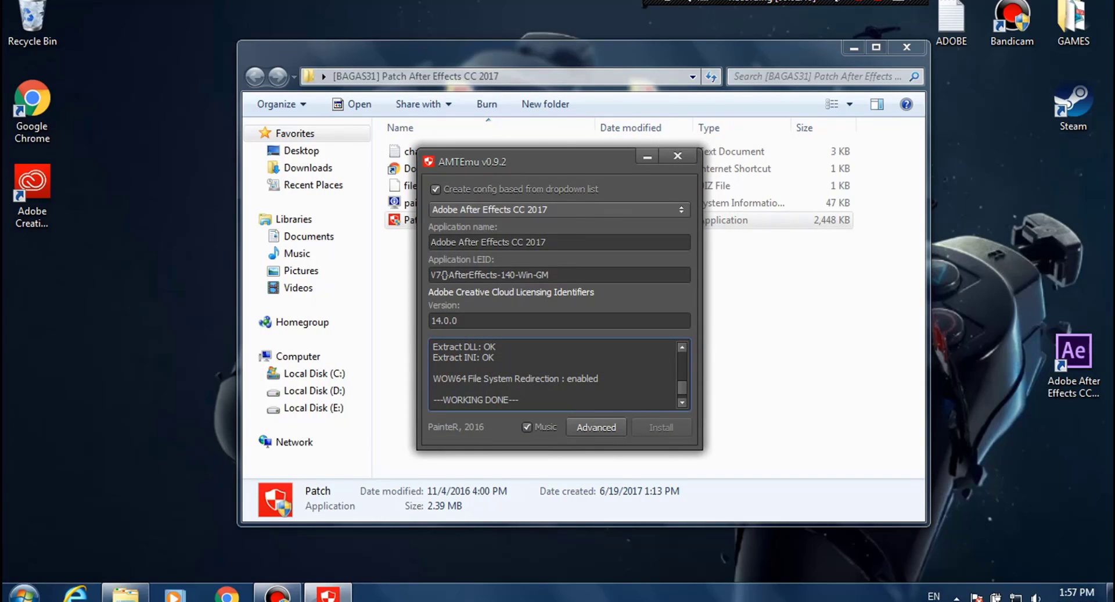
# Close the patcher and its folder window, and launch Adobe After Effects CC 2017 from the desktop in a maximized window
pyautogui.click(677, 156)
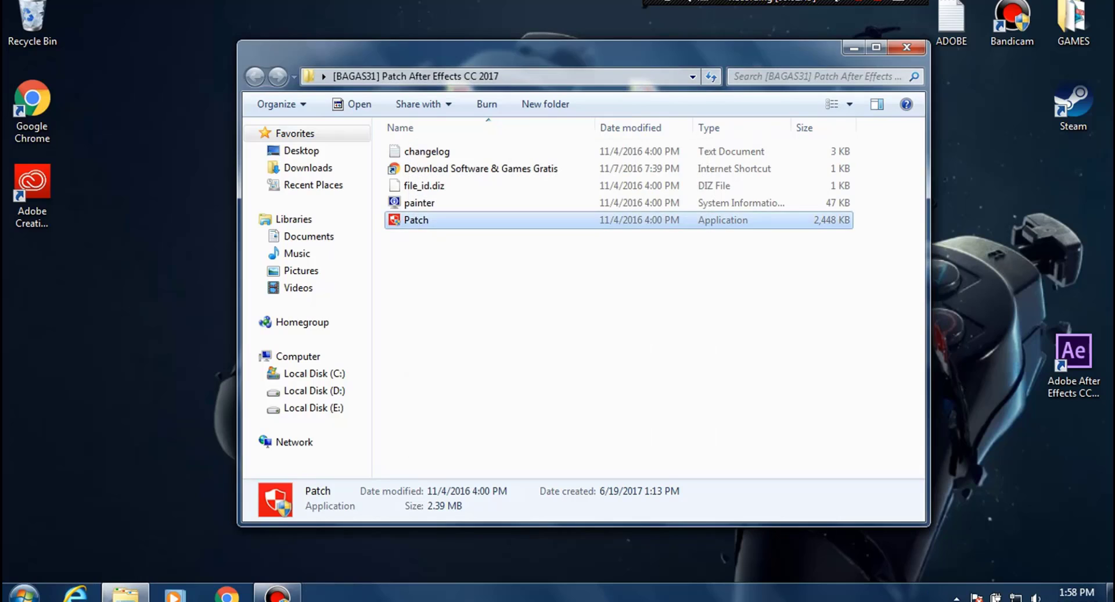
pyautogui.click(906, 47)
pyautogui.doubleClick(1072, 363)
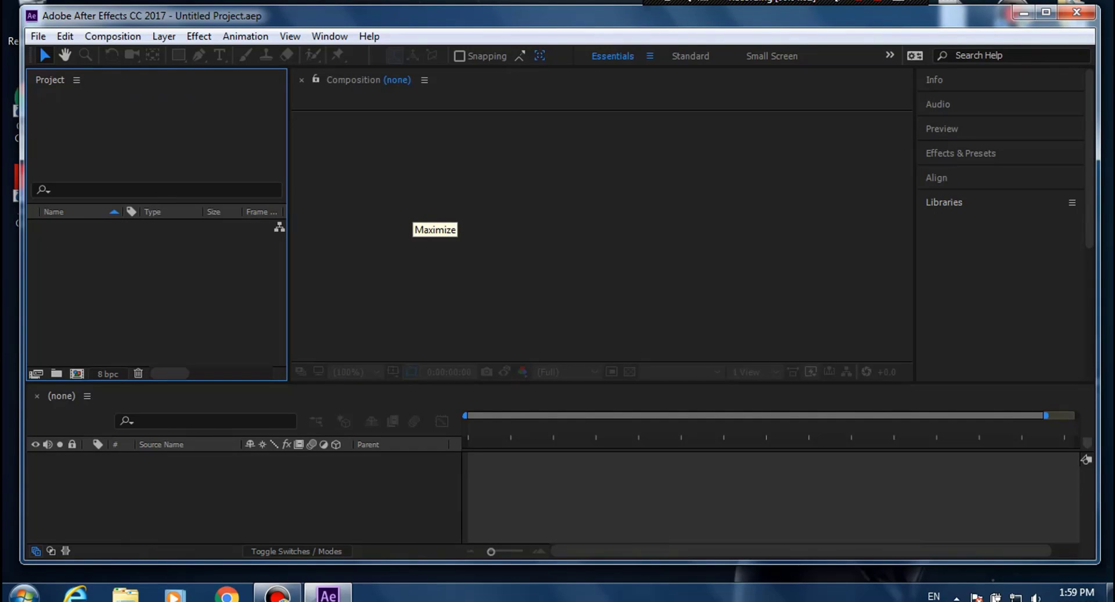
pyautogui.click(1045, 12)
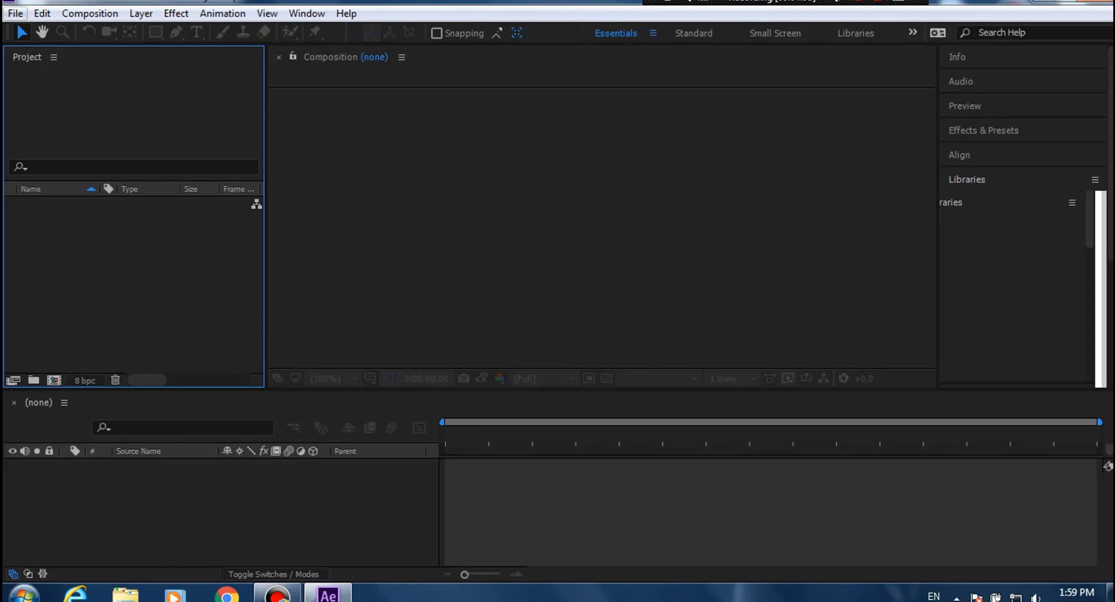
pyautogui.click(15, 13)
pyautogui.click(39, 46)
pyautogui.hotkey('alt', 'f')
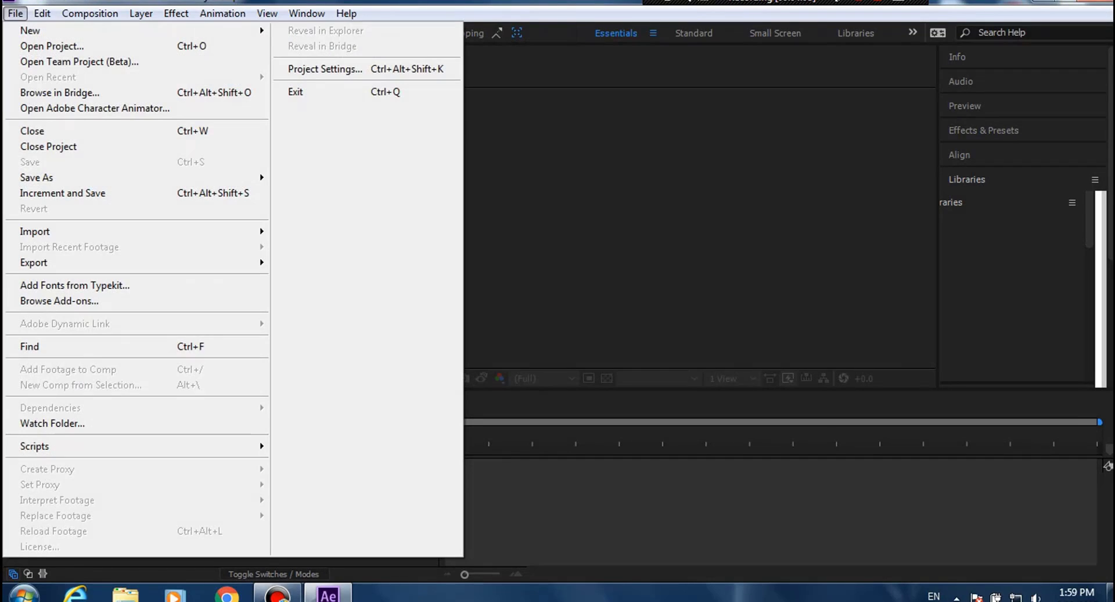
pyautogui.press('Escape')
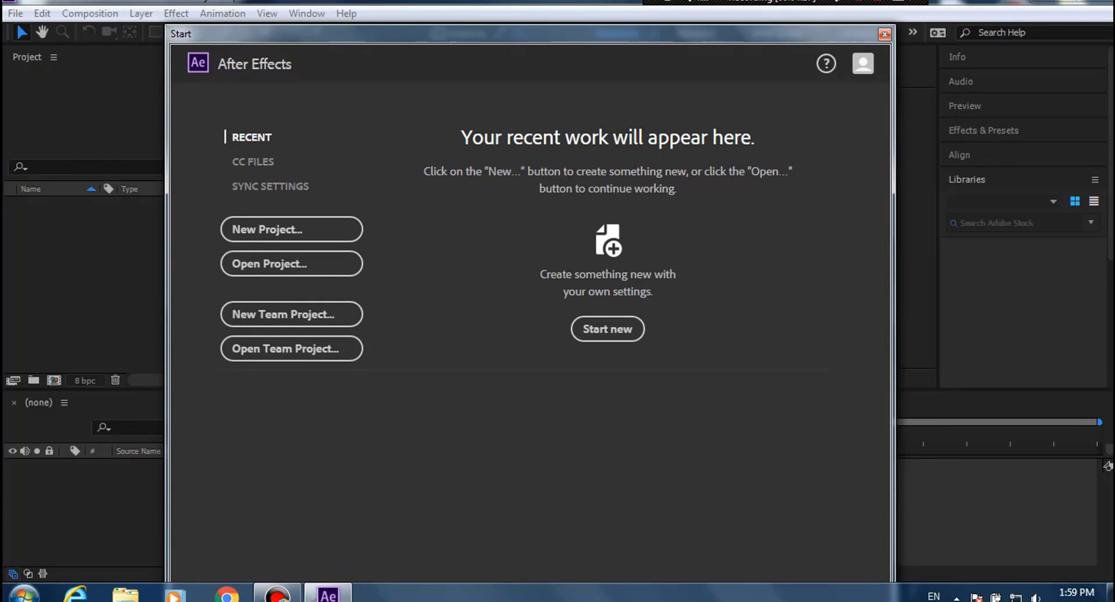
# Reposition the After Effects Start window until its title bar is accessible and close it
pyautogui.moveTo(530, 39); pyautogui.dragTo(554, 3)
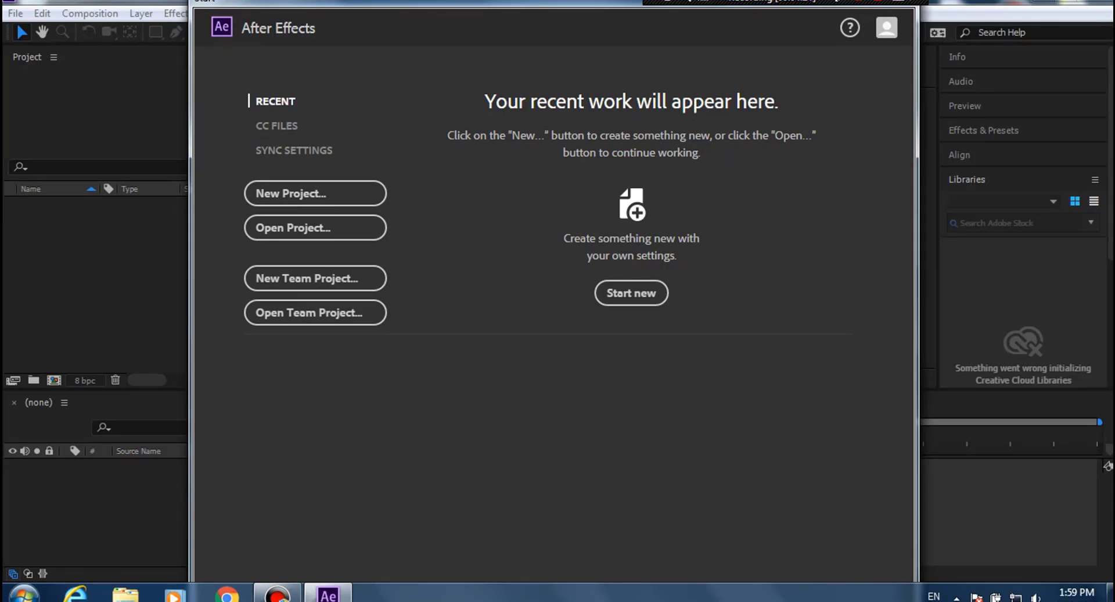
pyautogui.moveTo(554, 4); pyautogui.dragTo(561, 54)
pyautogui.click(914, 51)
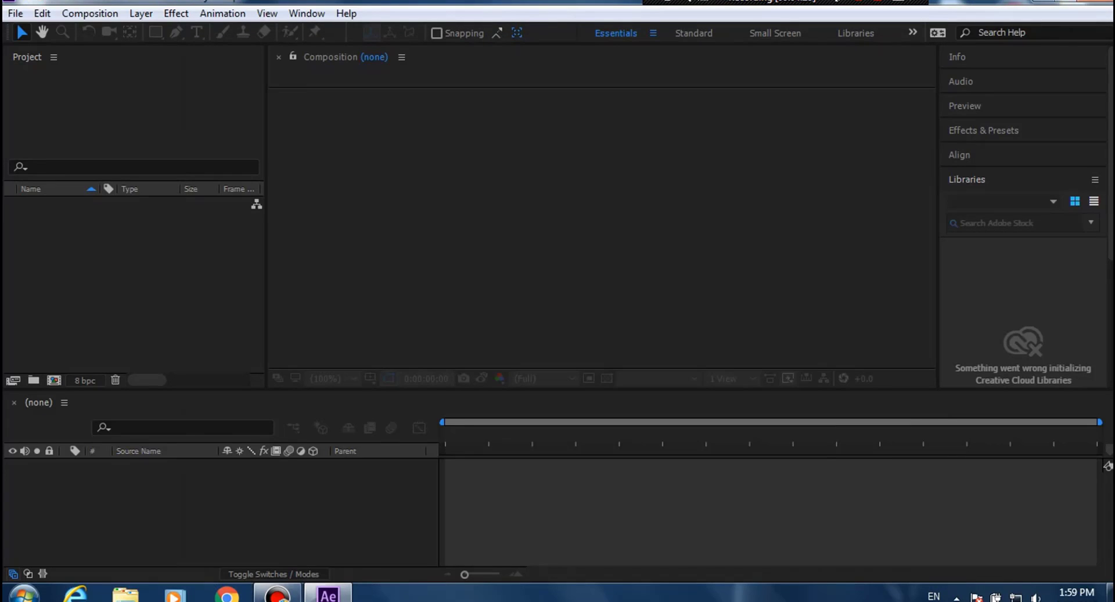